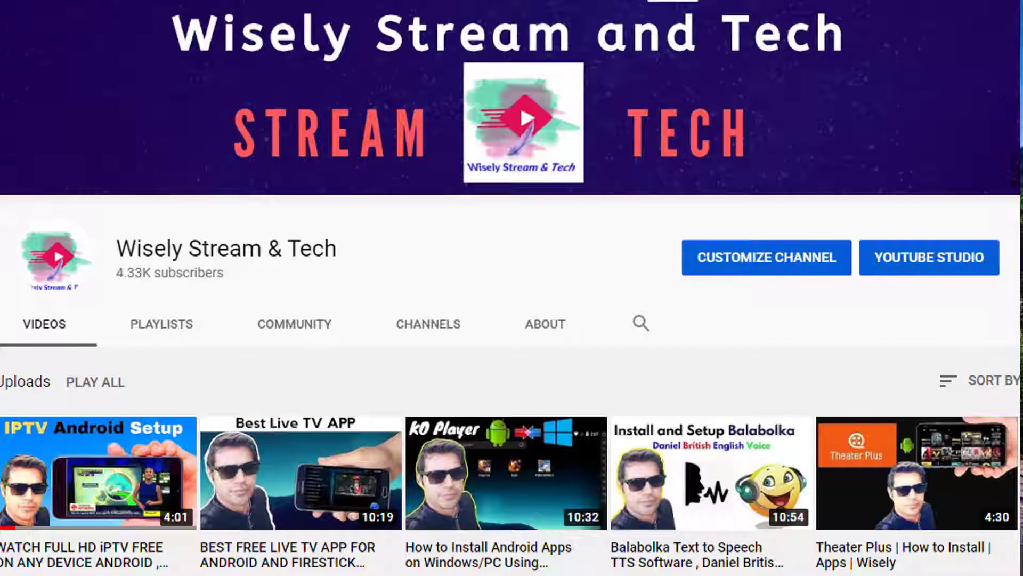
pyautogui.scroll(-8, 512, 288)
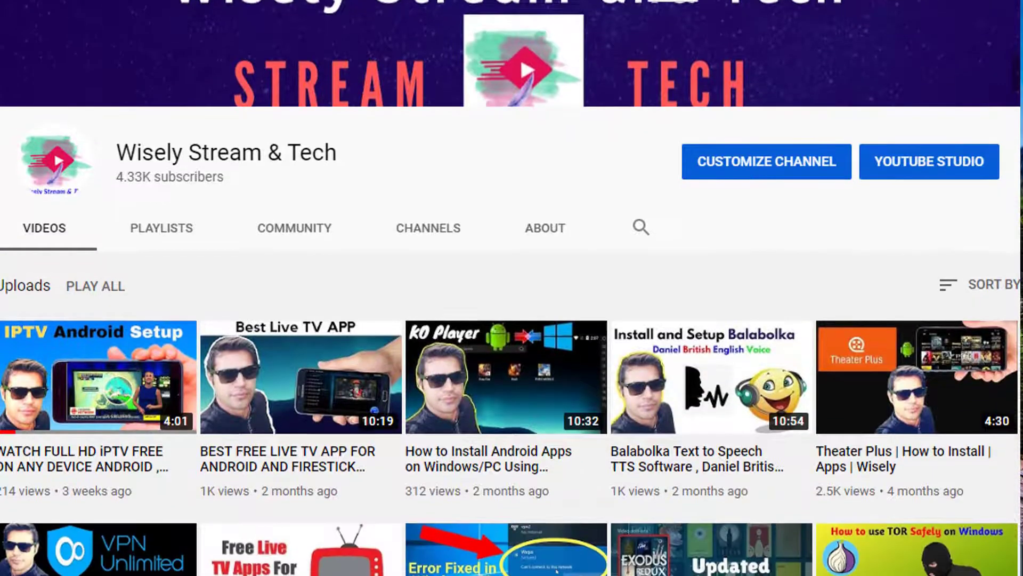
pyautogui.scroll(-4, 511, 288)
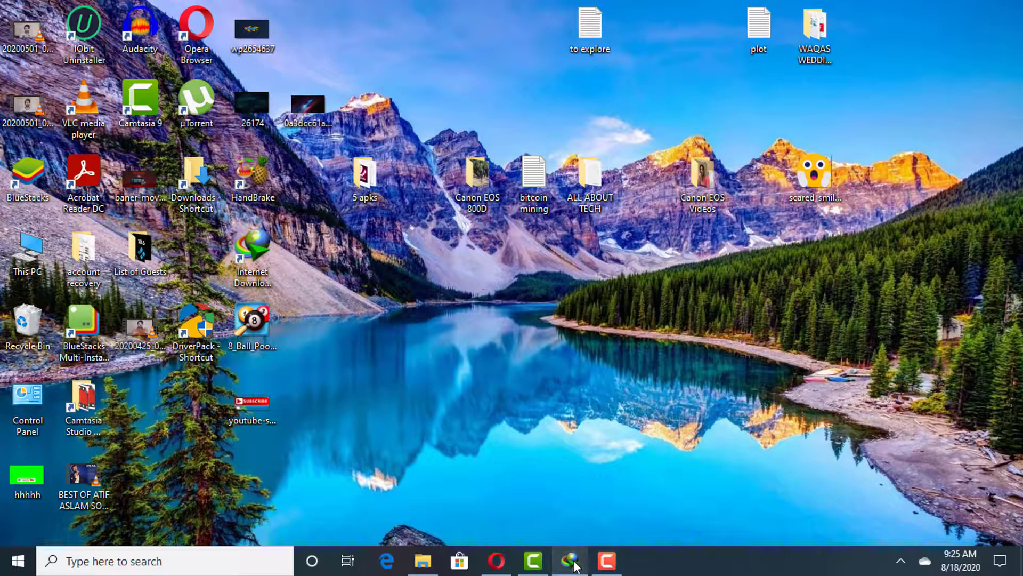
# Look at the Internet Download Manager window and the Opera start page, minimizing each one.
pyautogui.click(570, 559)
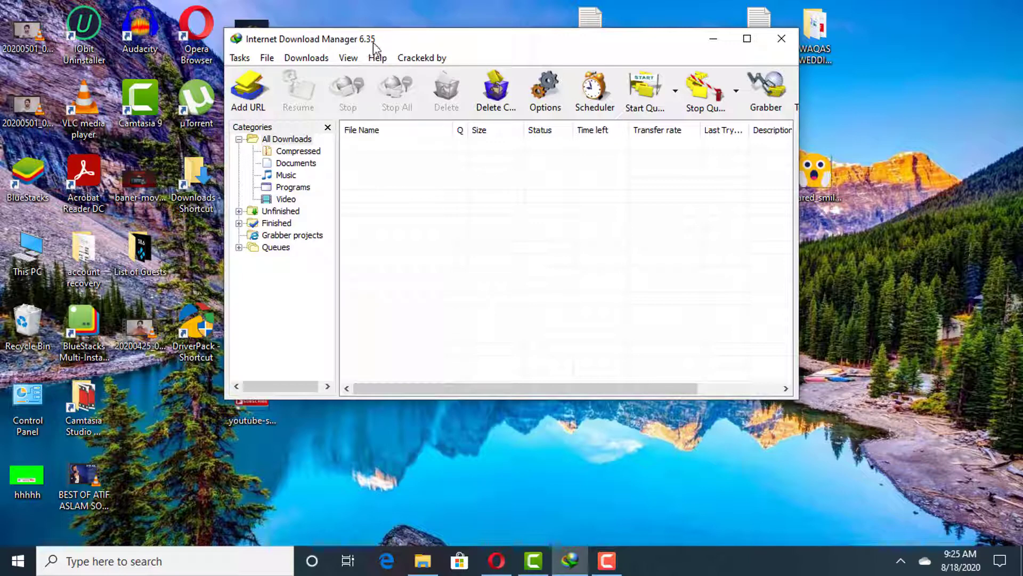
pyautogui.click(712, 39)
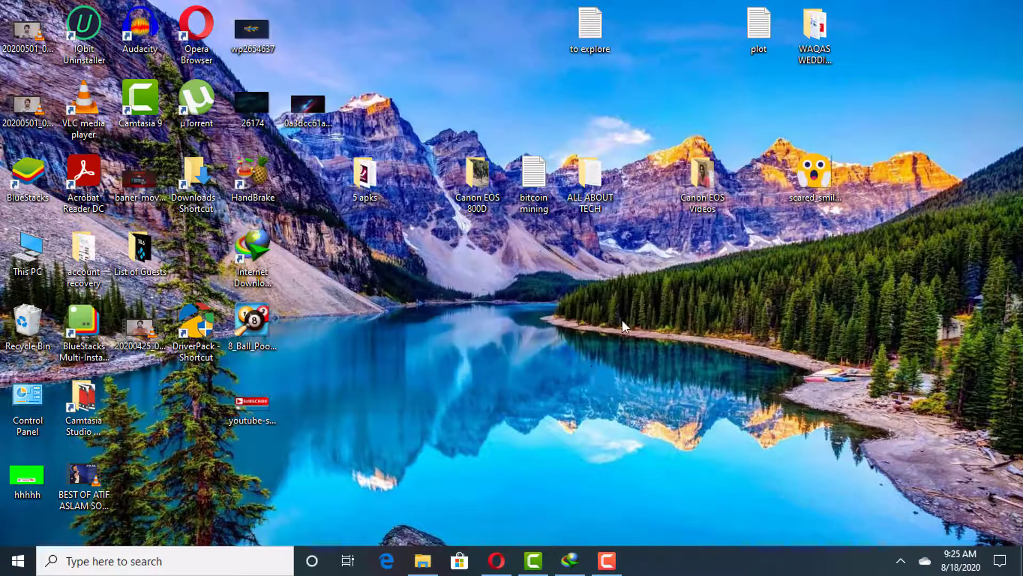
pyautogui.click(506, 555)
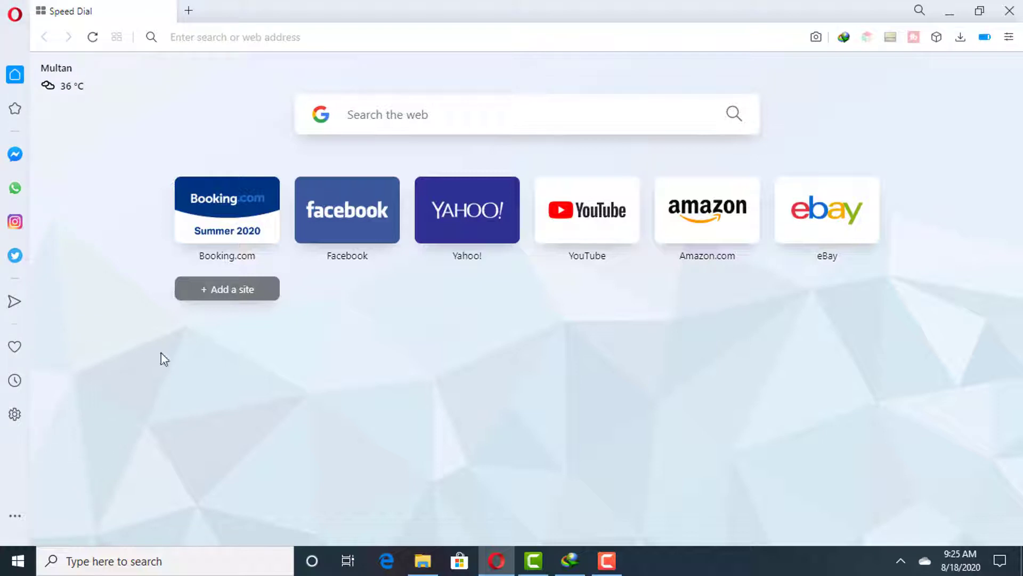
pyautogui.click(949, 11)
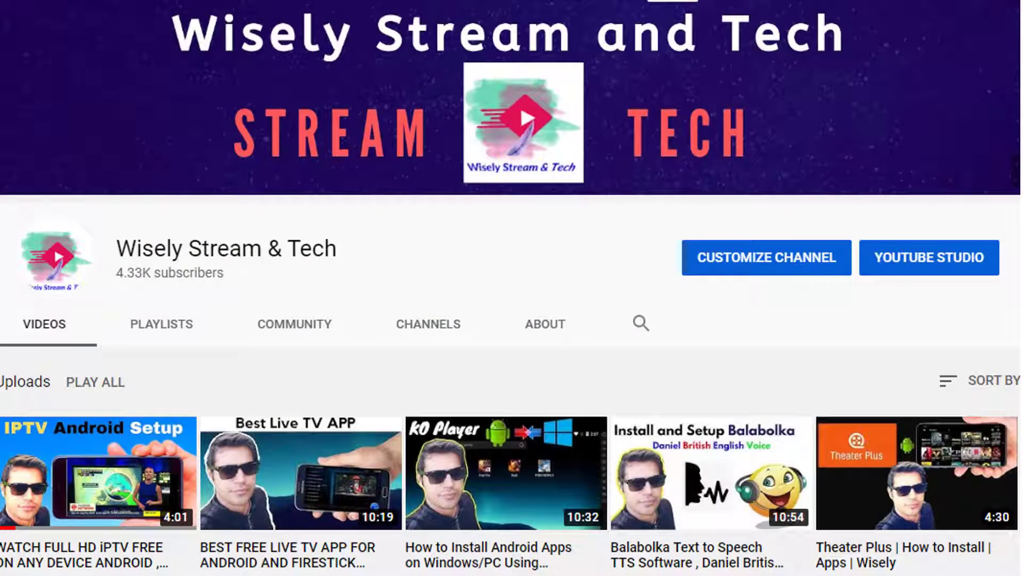
pyautogui.scroll(-6, 512, 288)
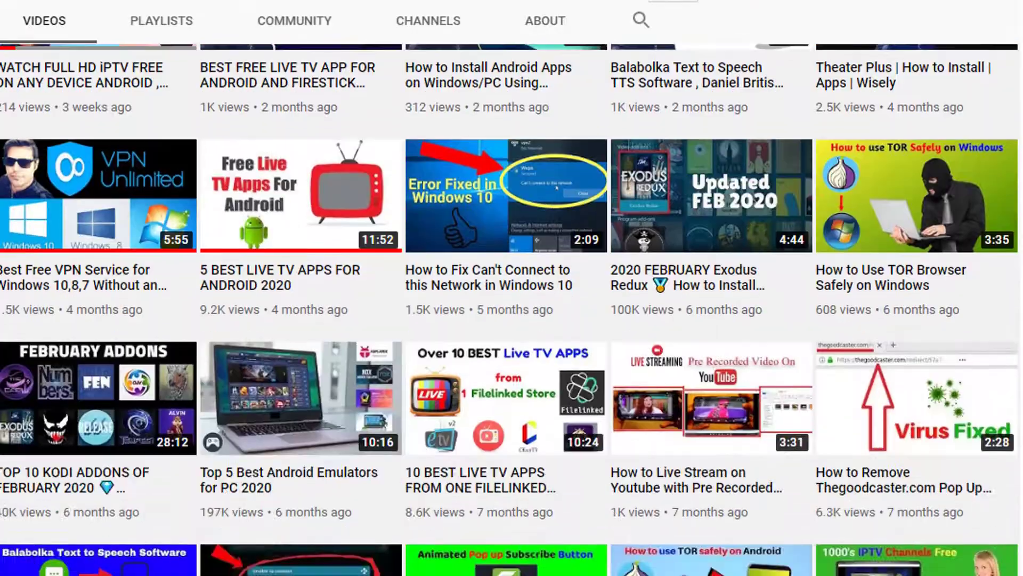
pyautogui.scroll(-4, 512, 288)
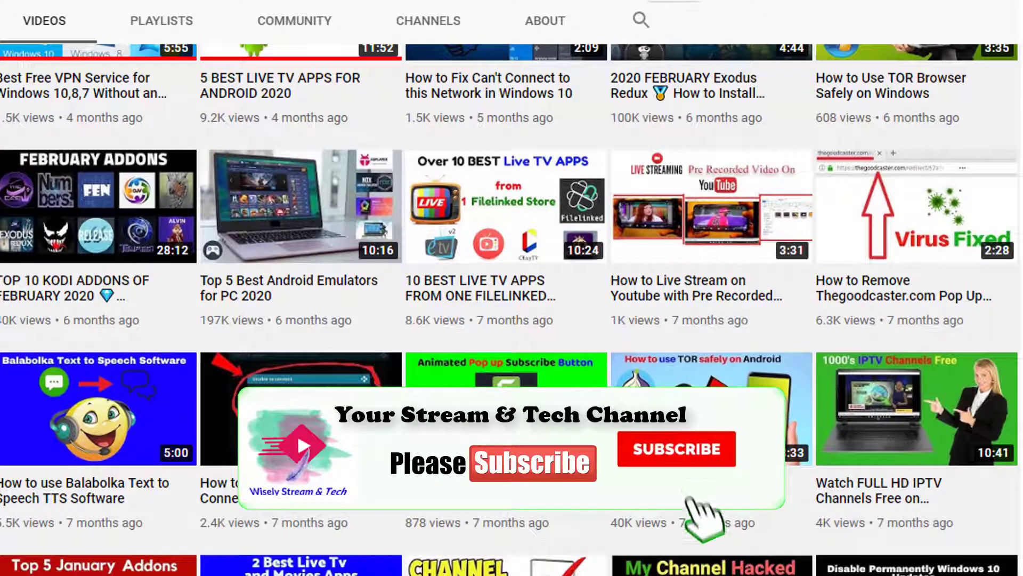
pyautogui.scroll(-9, 511, 288)
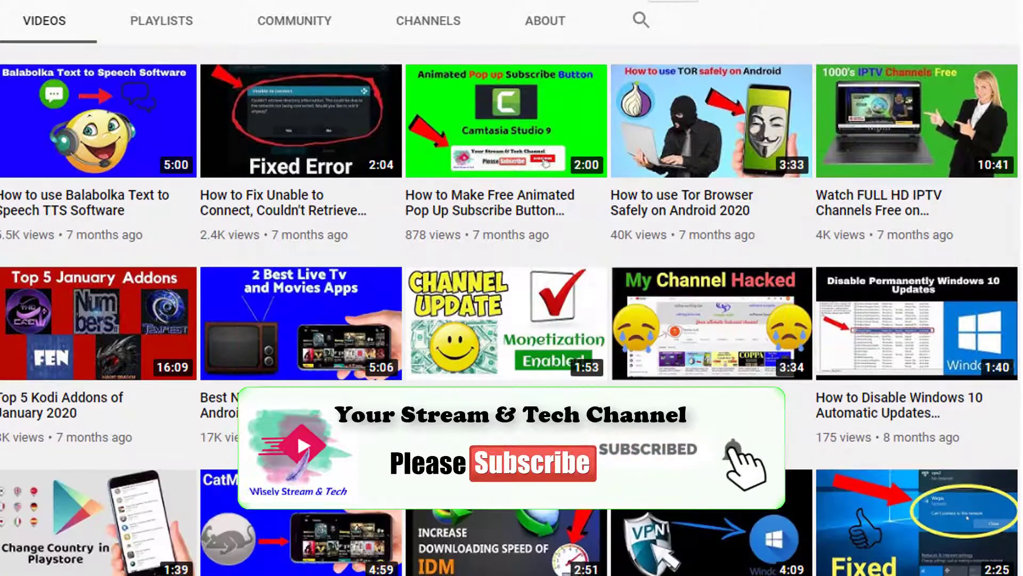
pyautogui.scroll(-6, 512, 288)
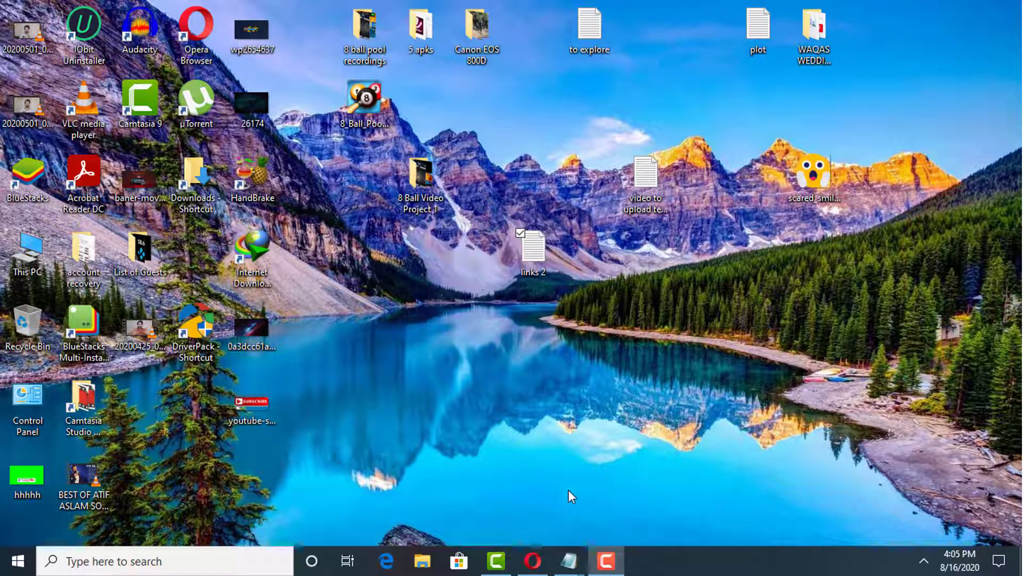
# Review the installed extensions in Opera, and minimize the browser.
pyautogui.click(532, 558)
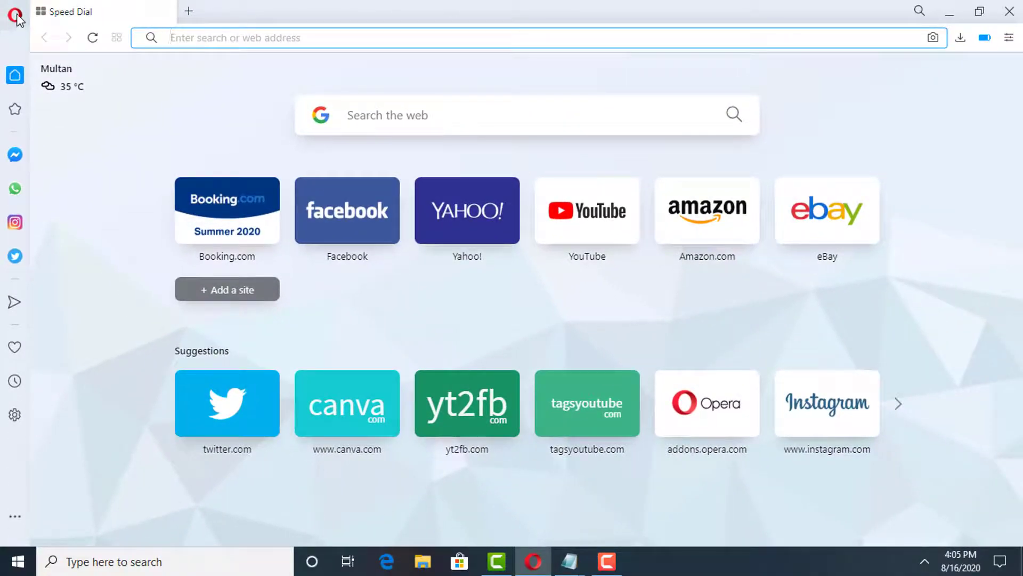
pyautogui.click(16, 16)
pyautogui.moveTo(106, 254)
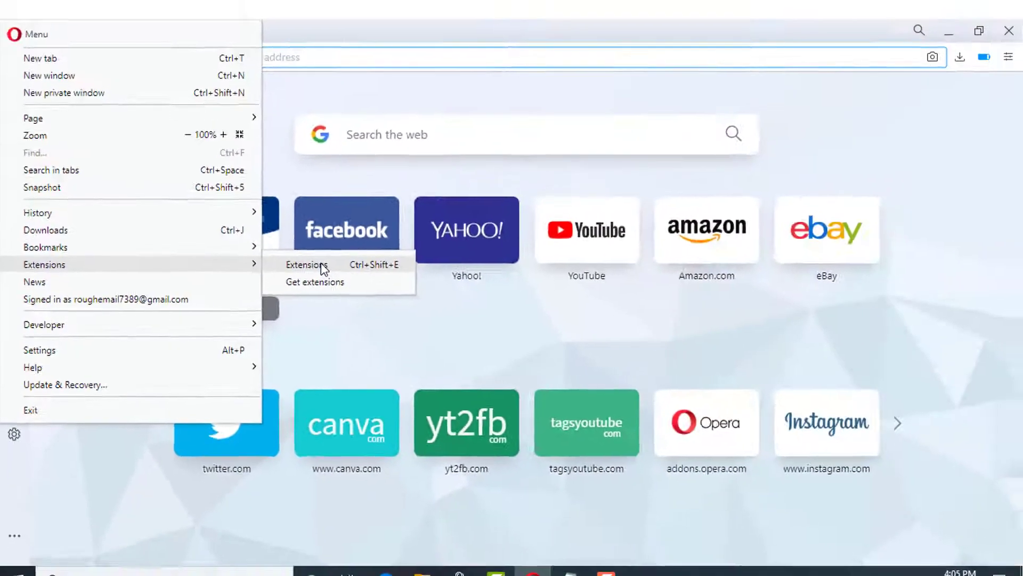
pyautogui.click(323, 243)
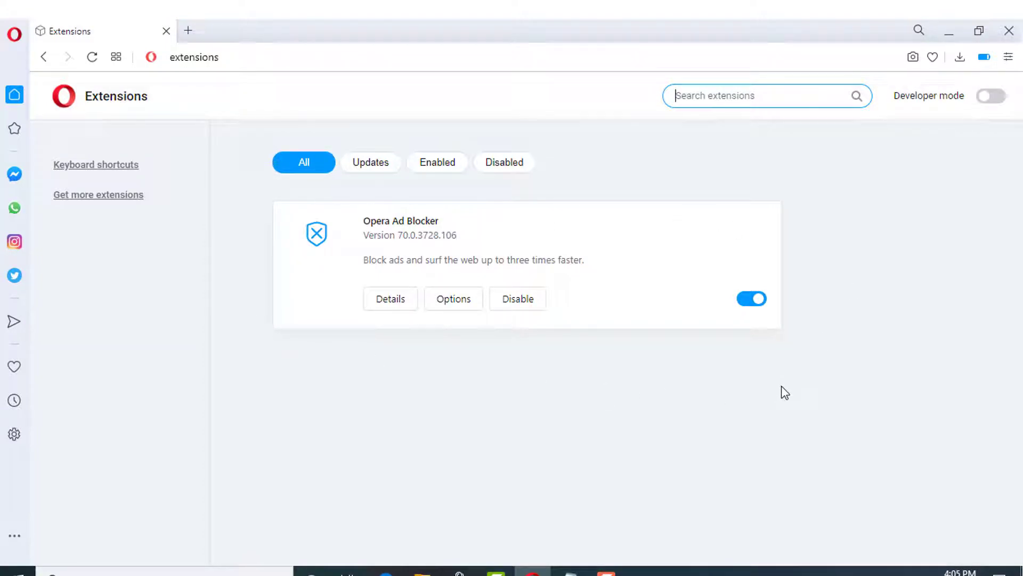
pyautogui.click(952, 32)
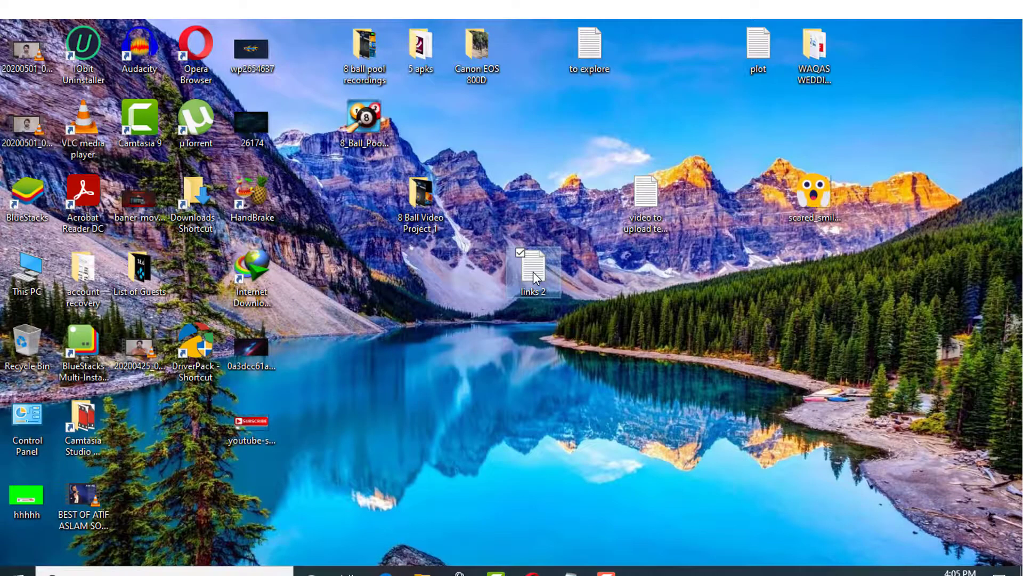
# Copy the addons.opera.com install-chrome-extensions link from the "links 2" note and open it in a new Opera tab.
pyautogui.hotkey('alt', 'Tab')
pyautogui.moveTo(203, 126); pyautogui.dragTo(699, 138)
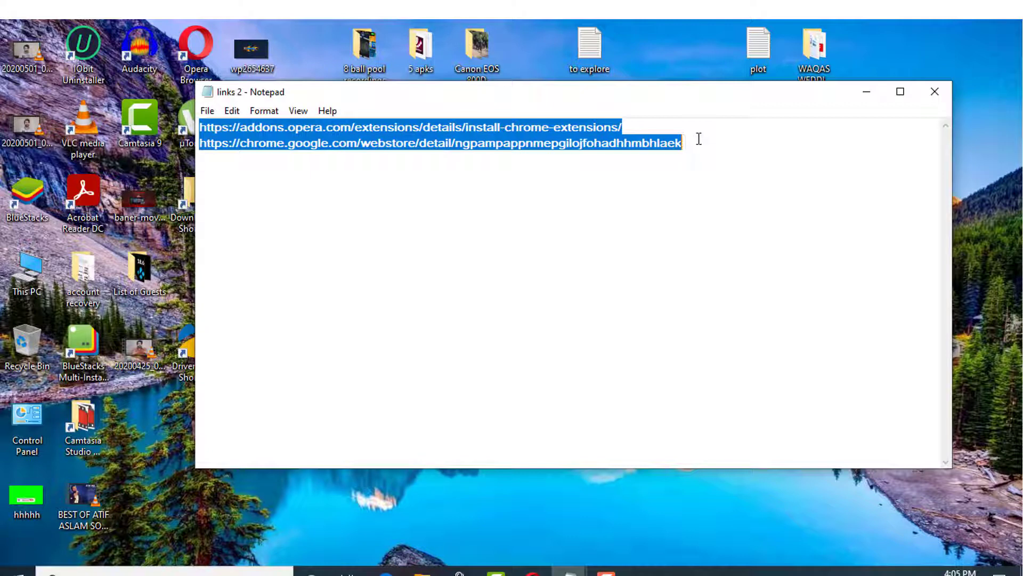
pyautogui.click(698, 178)
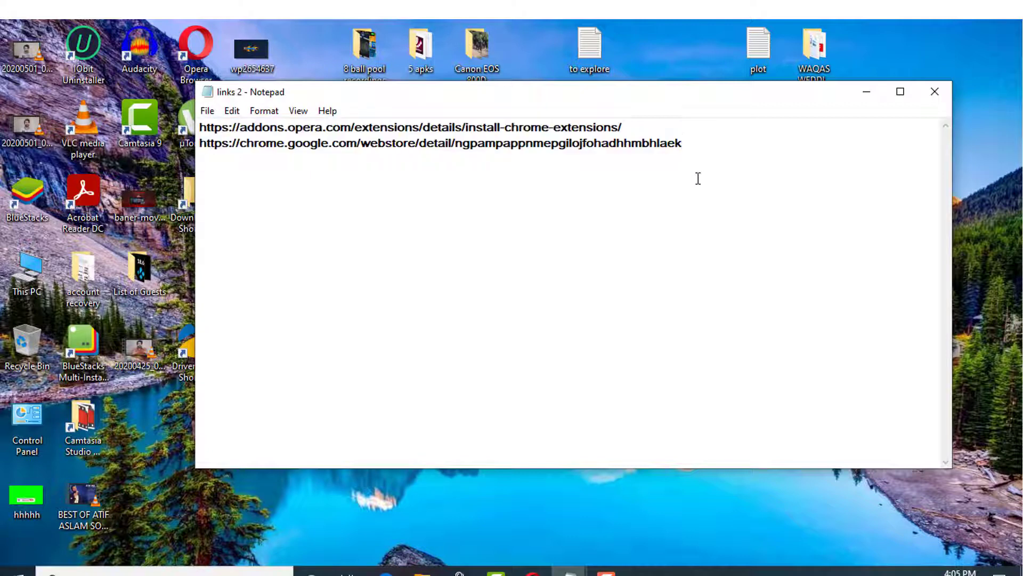
pyautogui.moveTo(198, 126); pyautogui.dragTo(620, 125)
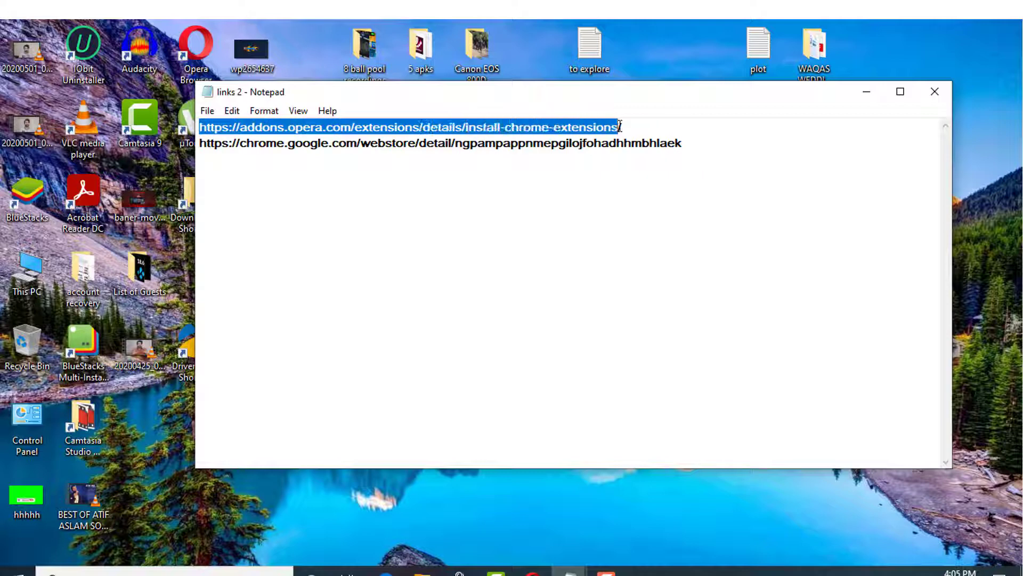
pyautogui.rightClick(390, 126)
pyautogui.click(426, 176)
pyautogui.click(533, 570)
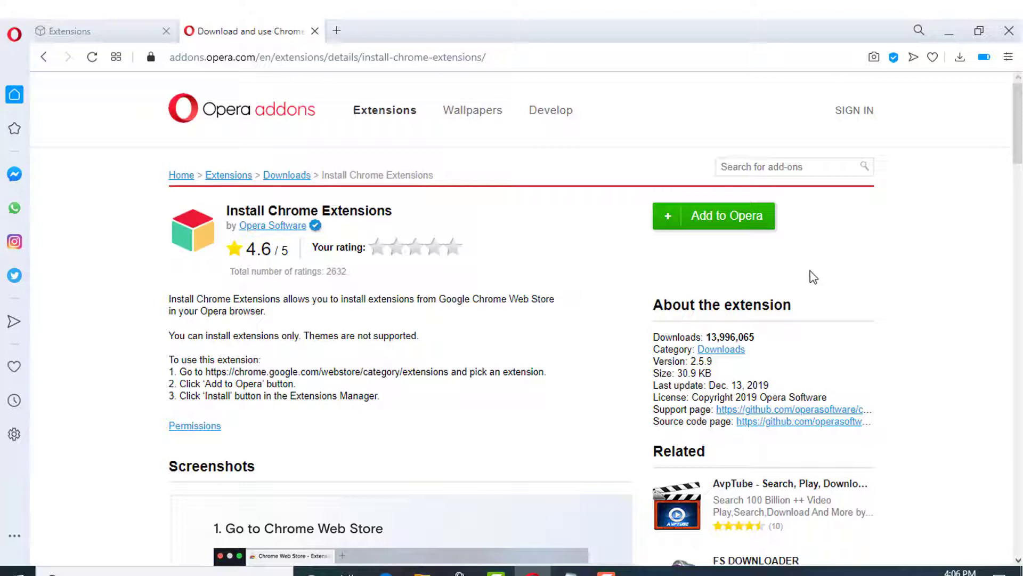
# Add the Install Chrome Extensions add-on to Opera and dismiss the notification.
pyautogui.click(733, 224)
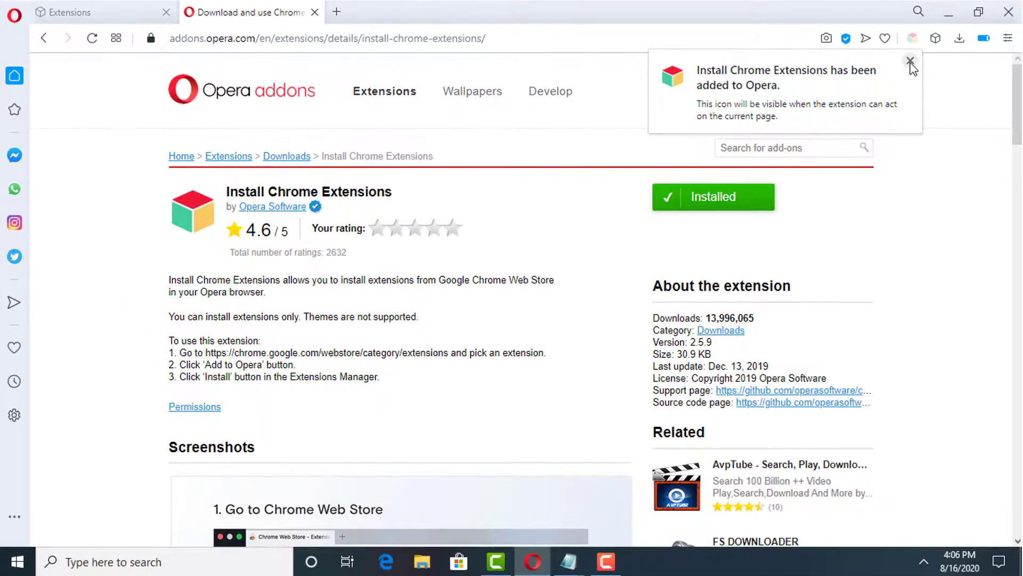
pyautogui.click(910, 61)
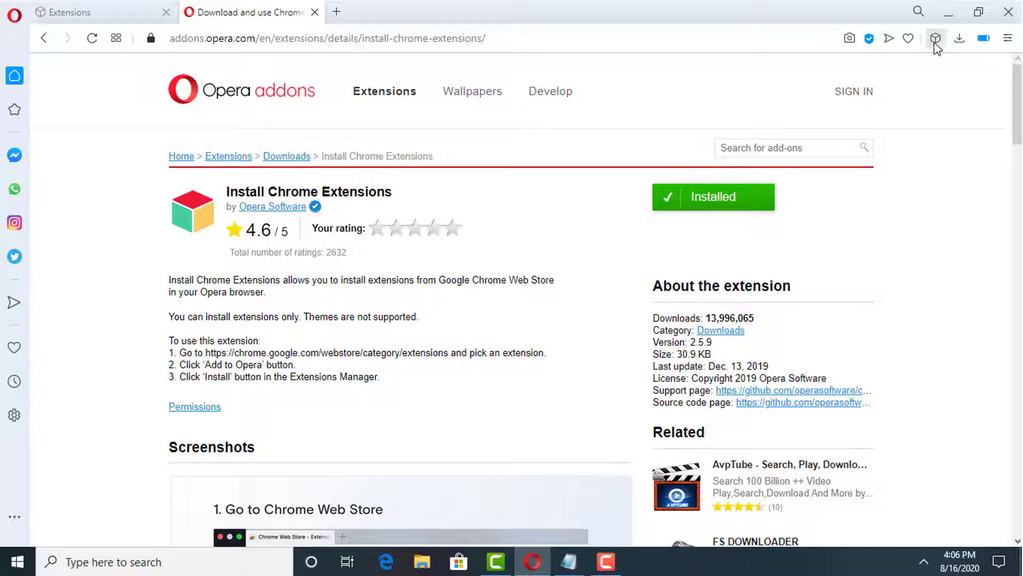
# Open the management page of the Install Chrome Extensions add-on and allow it in incognito.
pyautogui.click(936, 40)
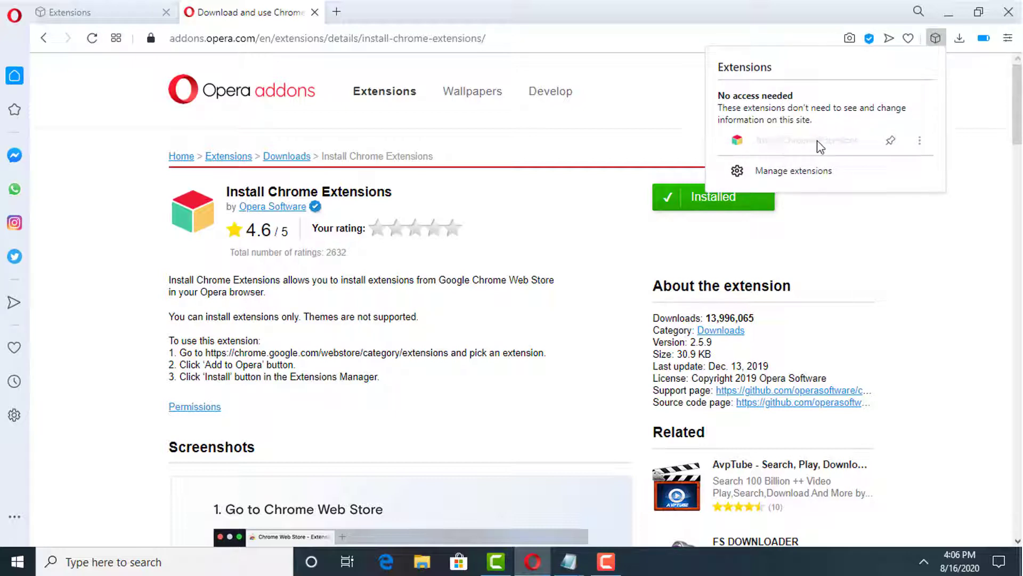
pyautogui.click(920, 141)
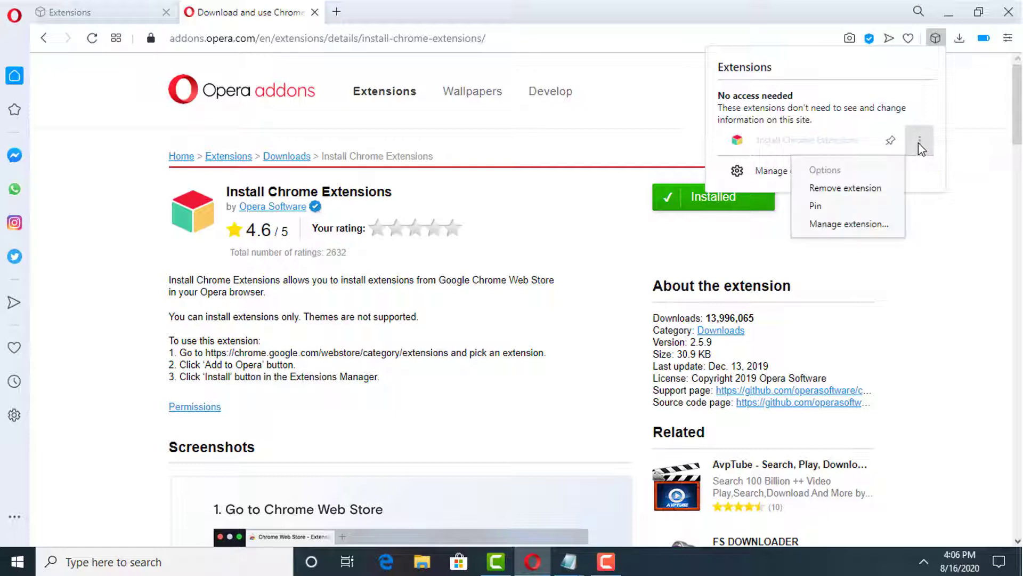
pyautogui.click(861, 225)
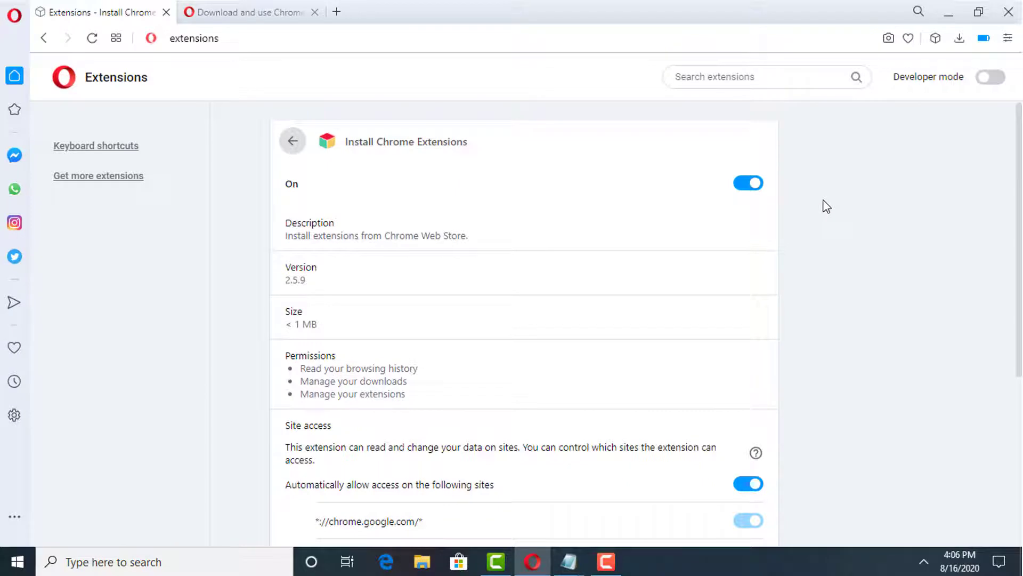
pyautogui.scroll(-3, 825, 206)
pyautogui.scroll(-1, 815, 222)
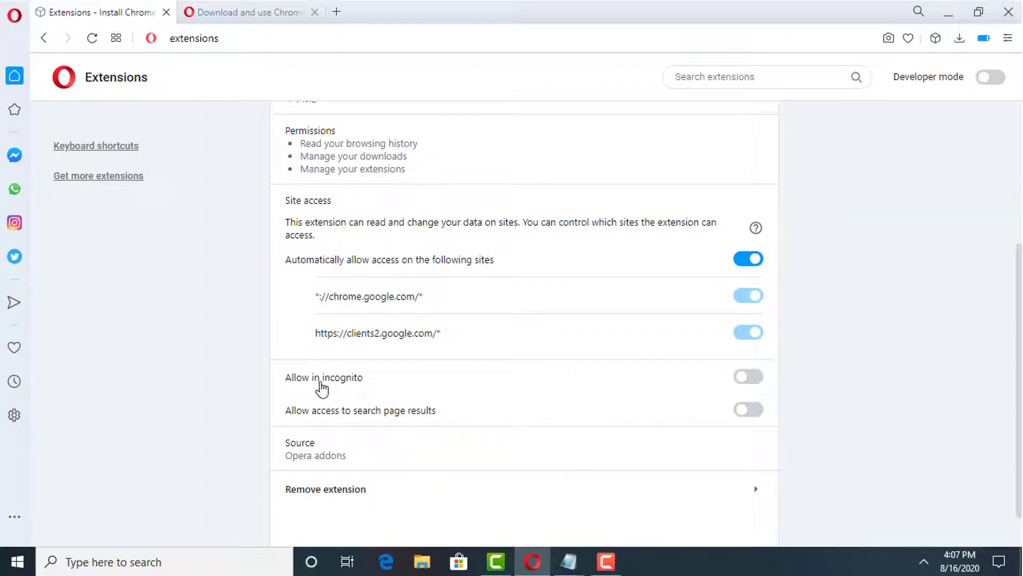
pyautogui.click(752, 379)
pyautogui.scroll(4, 852, 414)
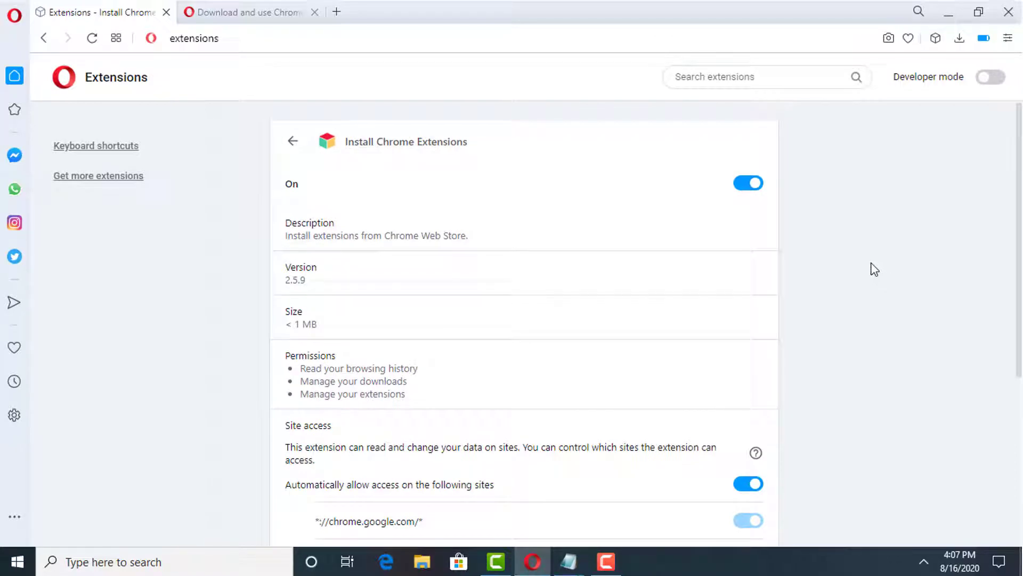
# Copy the chrome.google.com webstore link from the "links 2" note and open it in a new Opera tab.
pyautogui.click(945, 14)
pyautogui.moveTo(200, 124); pyautogui.dragTo(686, 129)
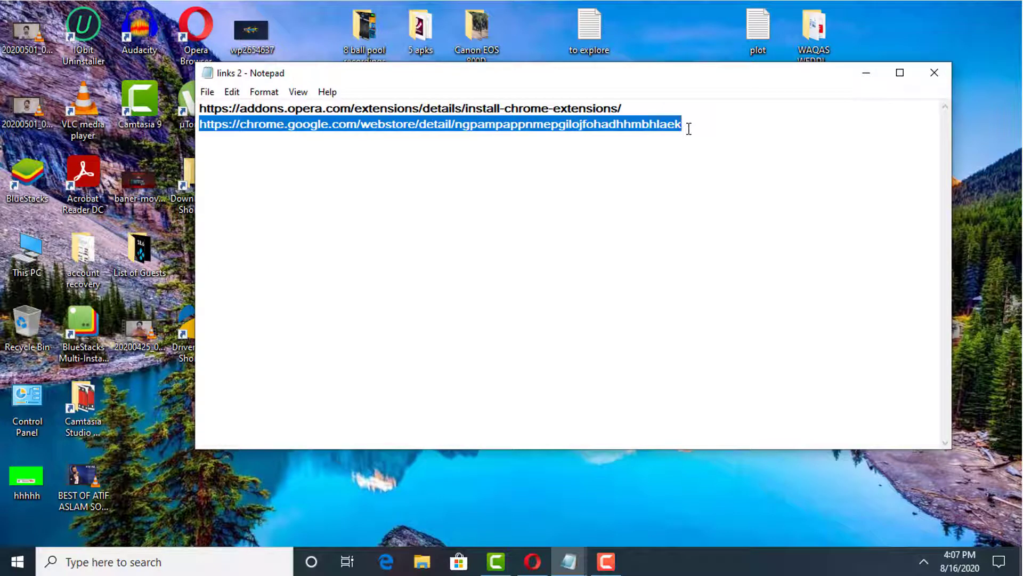
pyautogui.rightClick(505, 128)
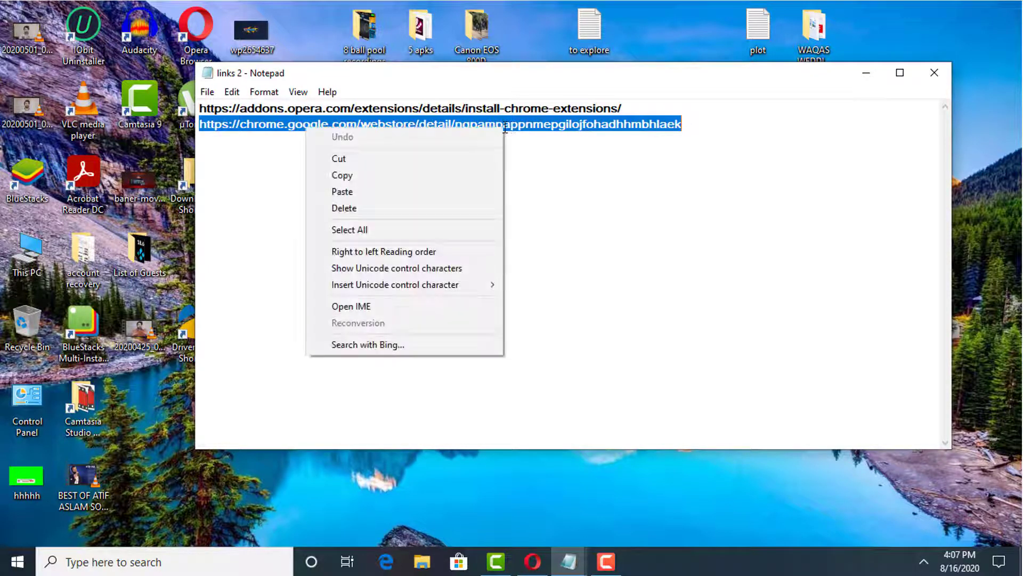
pyautogui.click(351, 178)
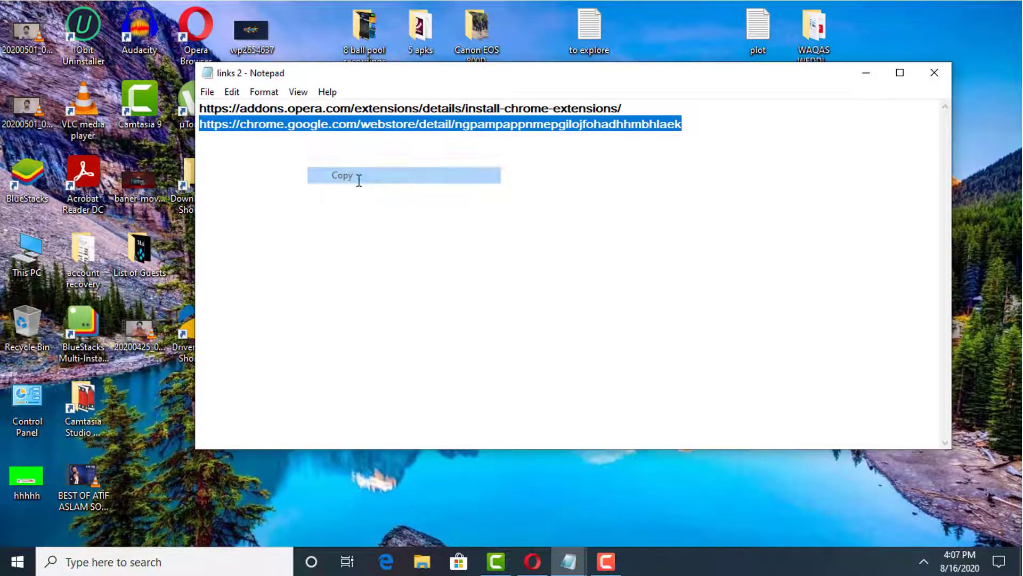
pyautogui.click(533, 558)
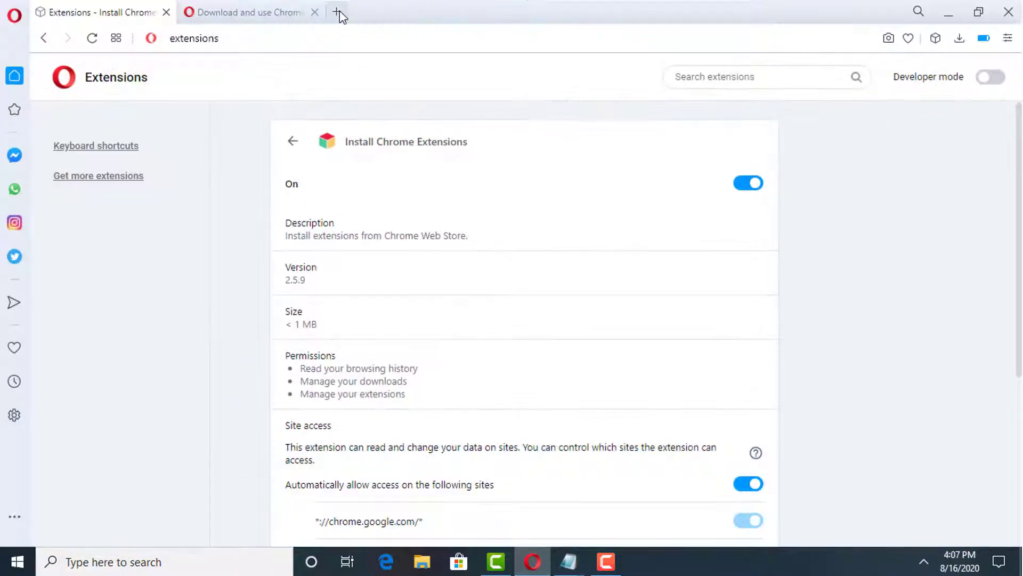
pyautogui.click(340, 11)
pyautogui.rightClick(269, 40)
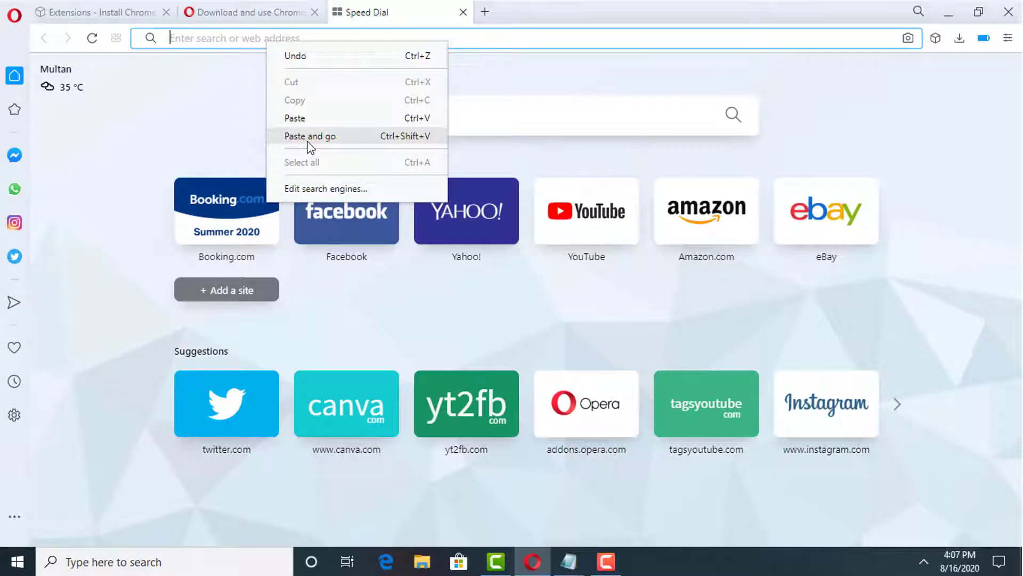
pyautogui.click(308, 137)
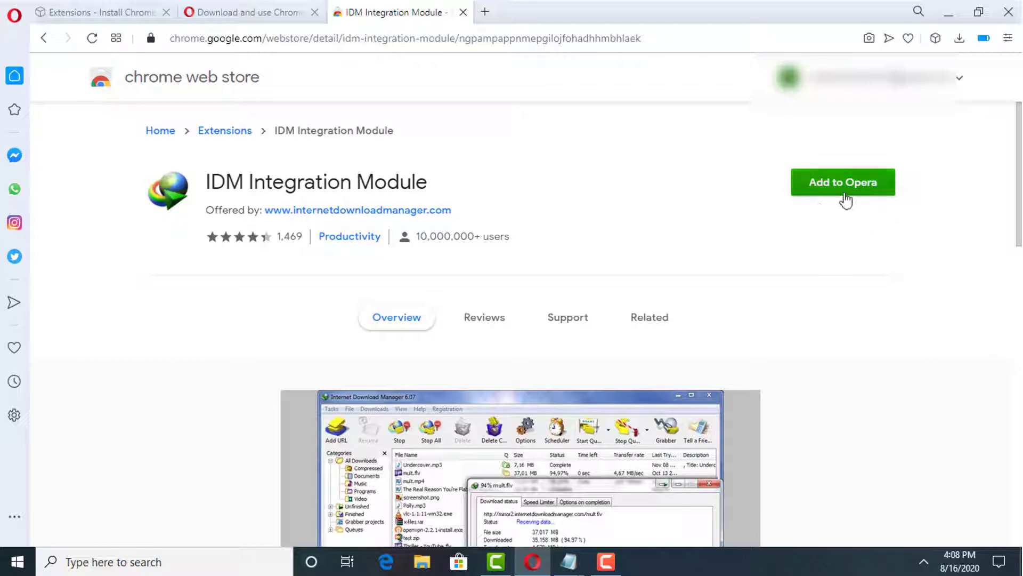
# Add the IDM Integration Module to Opera and confirm its installation in the extensions manager.
pyautogui.click(840, 192)
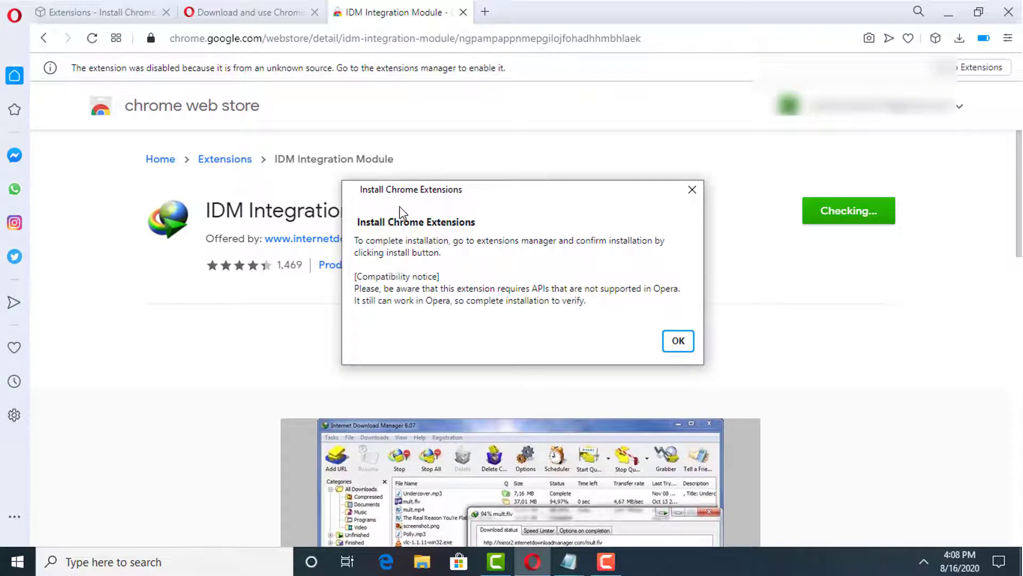
pyautogui.click(684, 343)
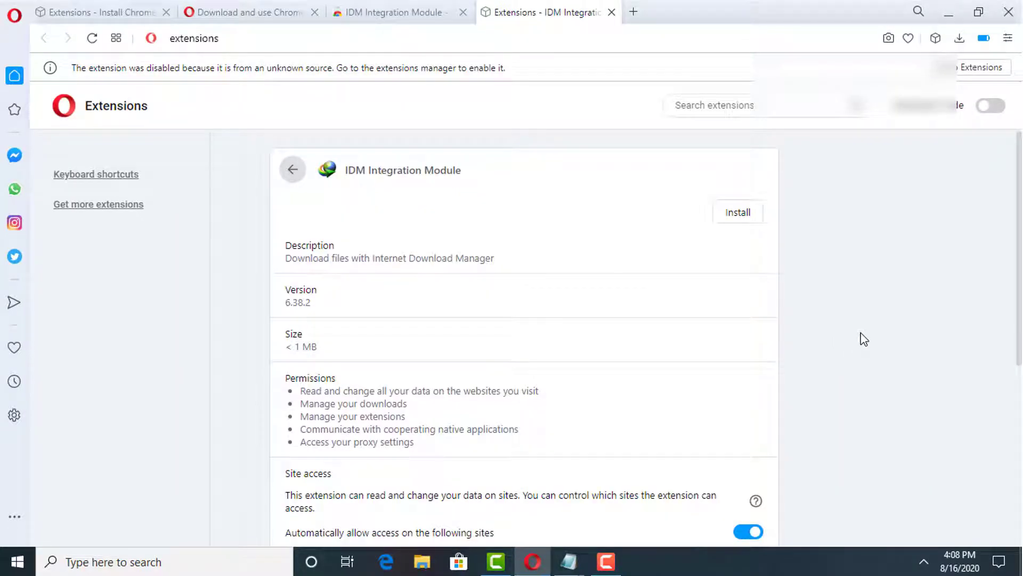
pyautogui.click(747, 220)
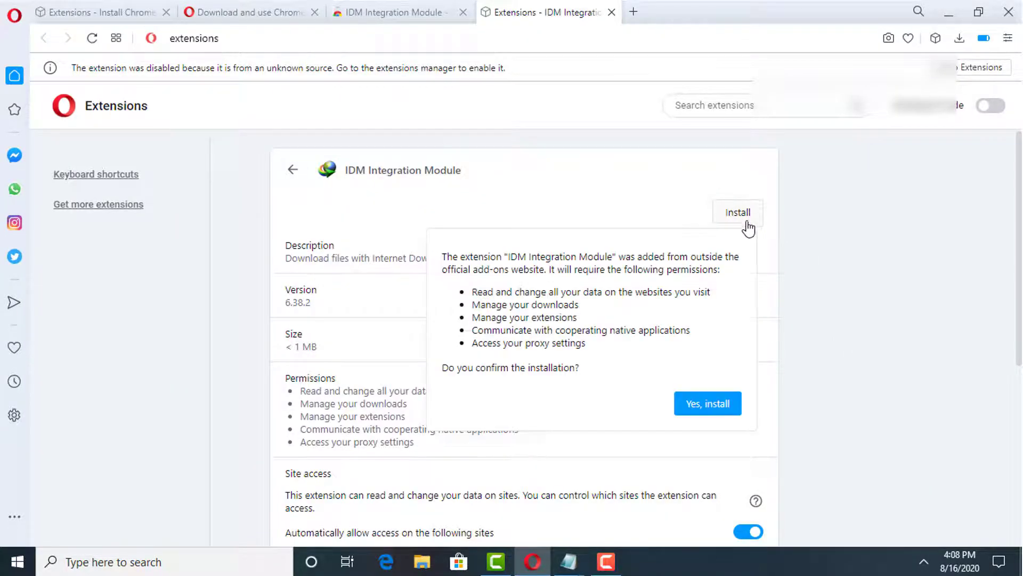
pyautogui.click(709, 410)
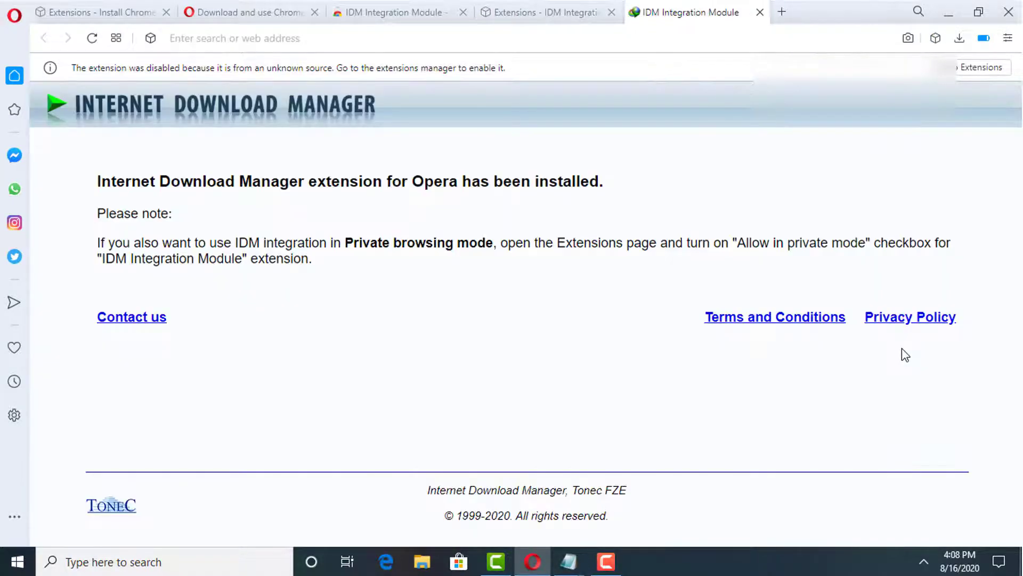
# Open the IDM Integration Module's management page and allow it in incognito, for file URLs and for search page results.
pyautogui.click(938, 41)
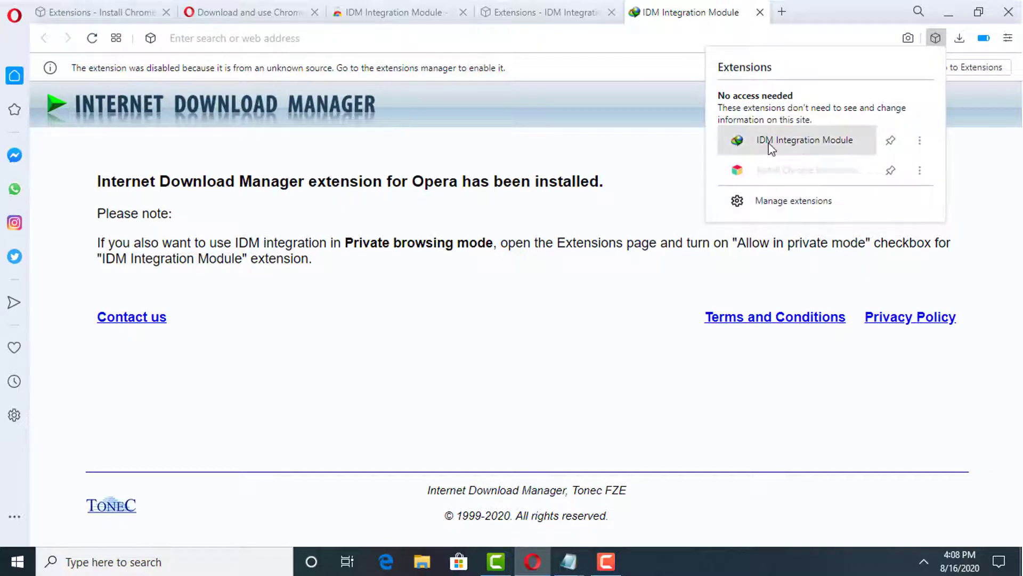
pyautogui.click(919, 140)
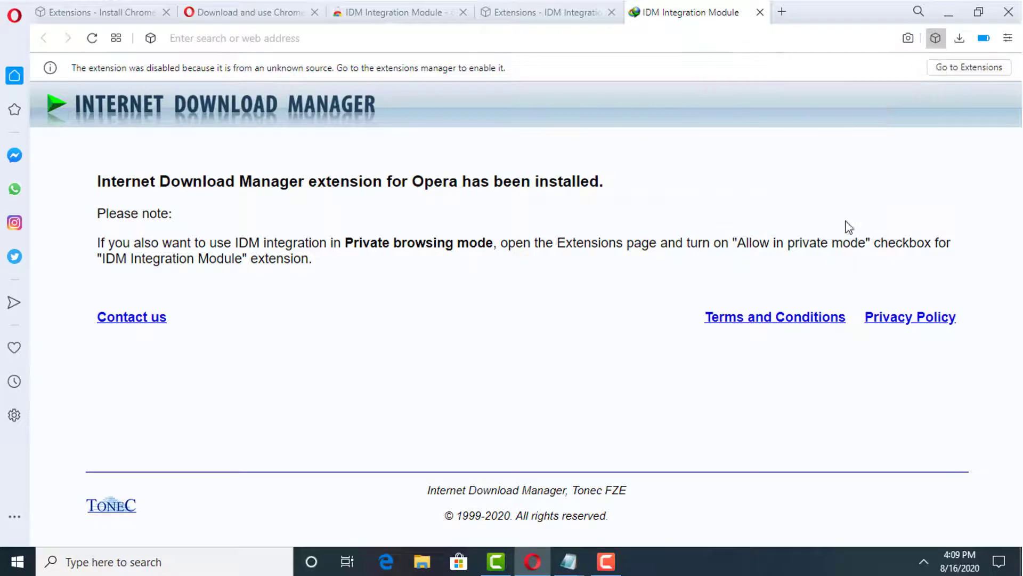
pyautogui.click(849, 225)
pyautogui.scroll(-5, 861, 323)
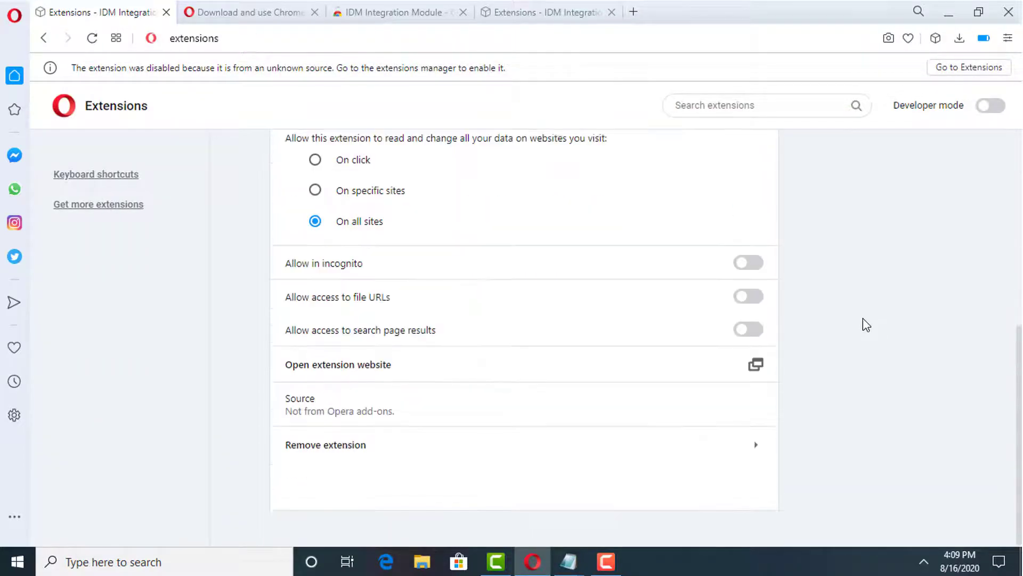
pyautogui.scroll(7, 865, 318)
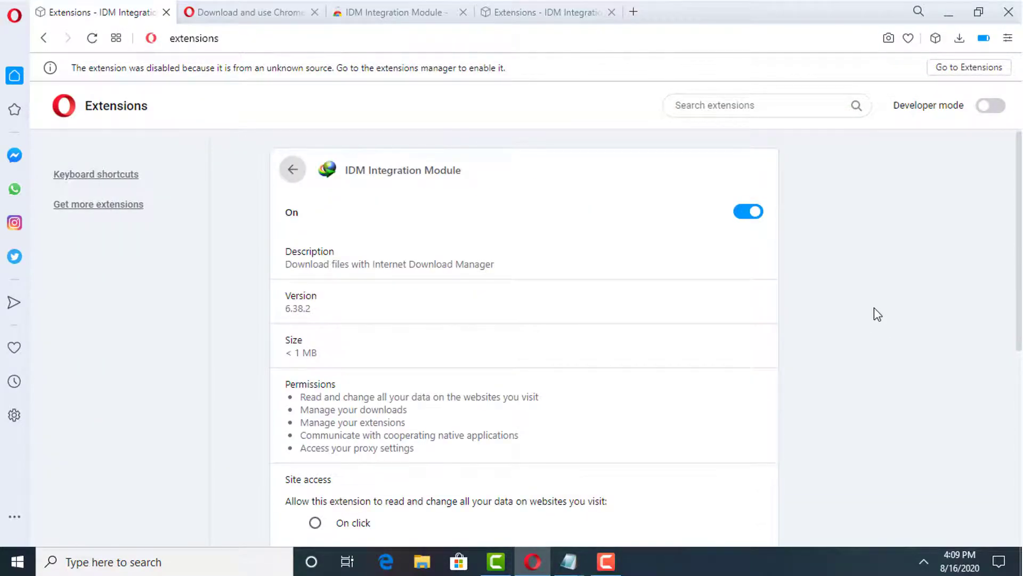
pyautogui.scroll(-4, 876, 317)
pyautogui.scroll(-3, 901, 344)
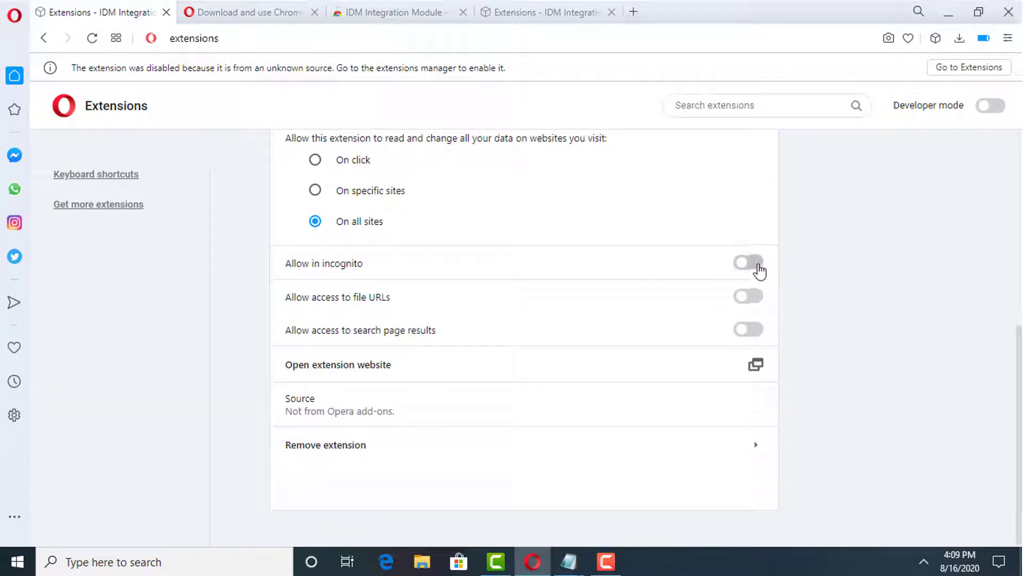
pyautogui.click(760, 272)
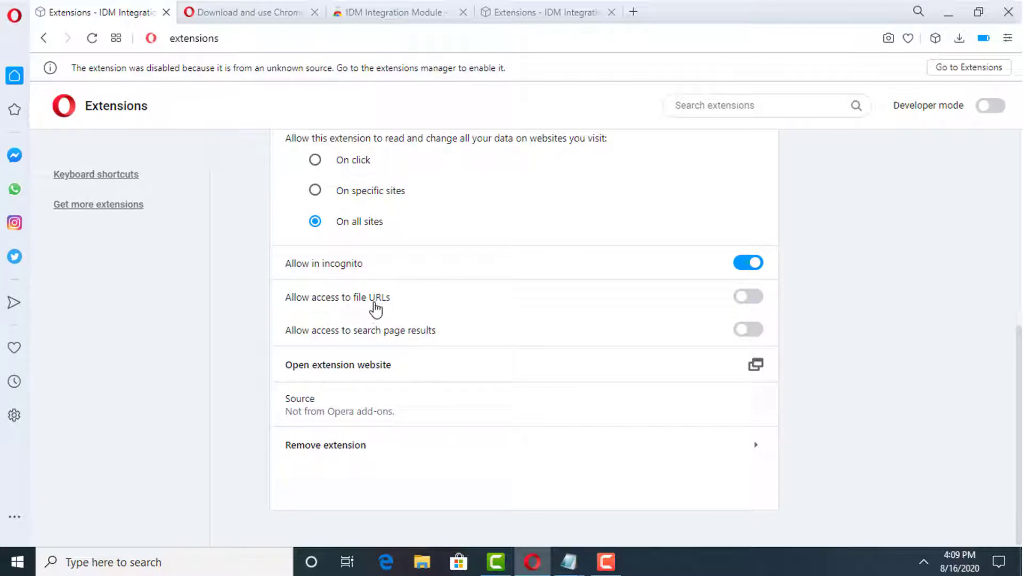
pyautogui.click(757, 298)
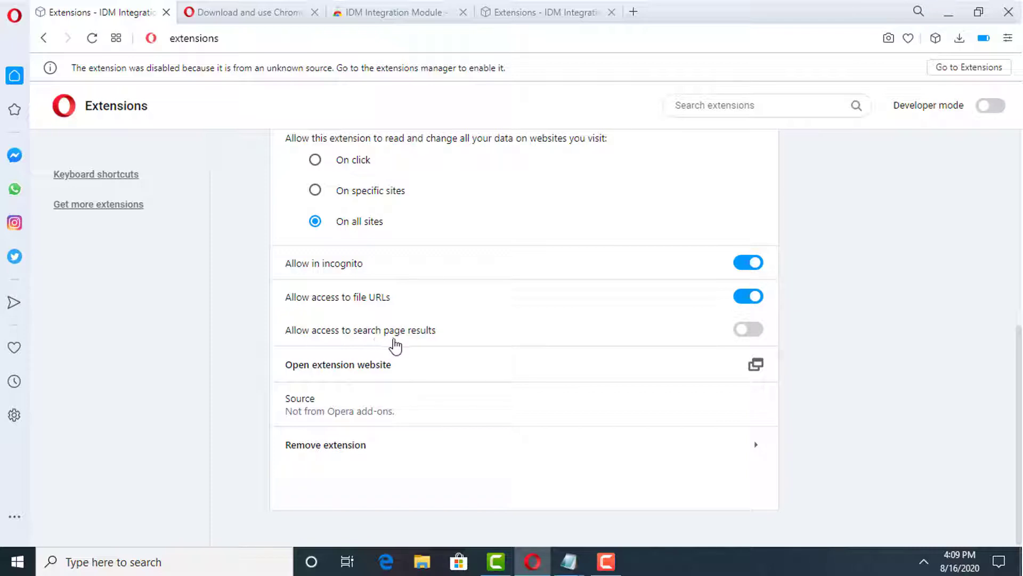
pyautogui.click(755, 335)
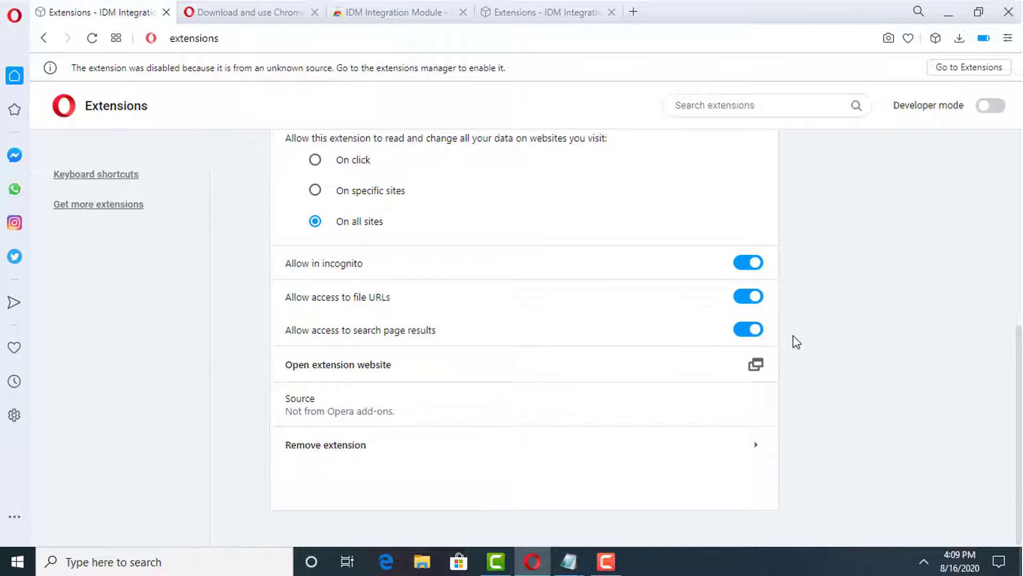
# Pin the IDM Integration Module and Install Chrome Extensions next to the address bar.
pyautogui.scroll(5, 798, 341)
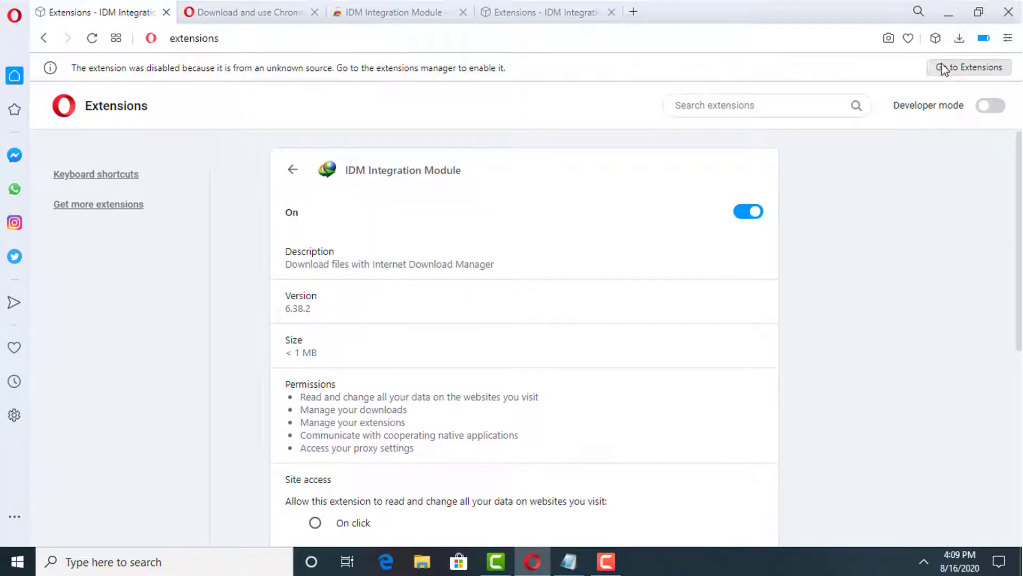
pyautogui.click(936, 39)
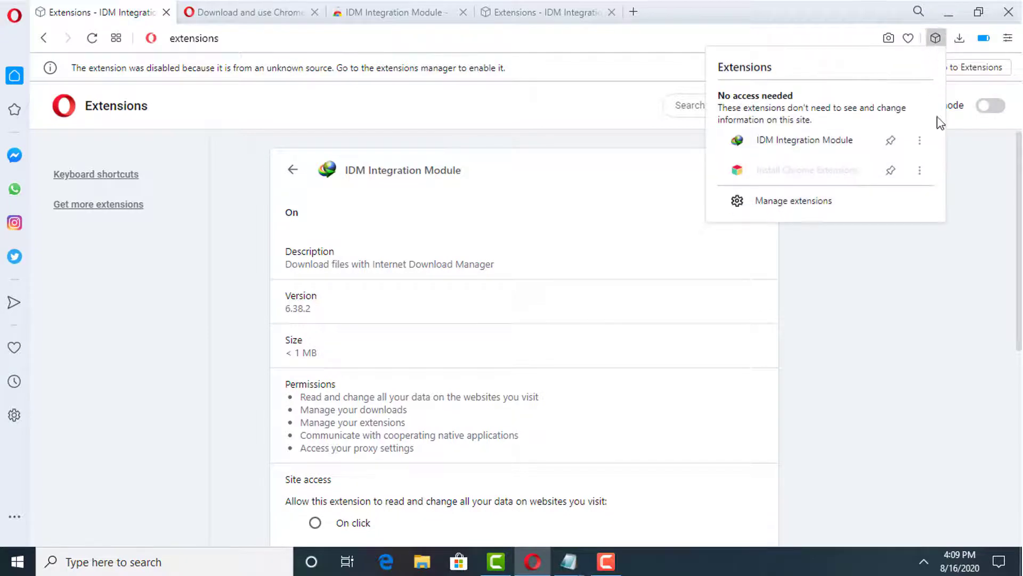
pyautogui.click(889, 140)
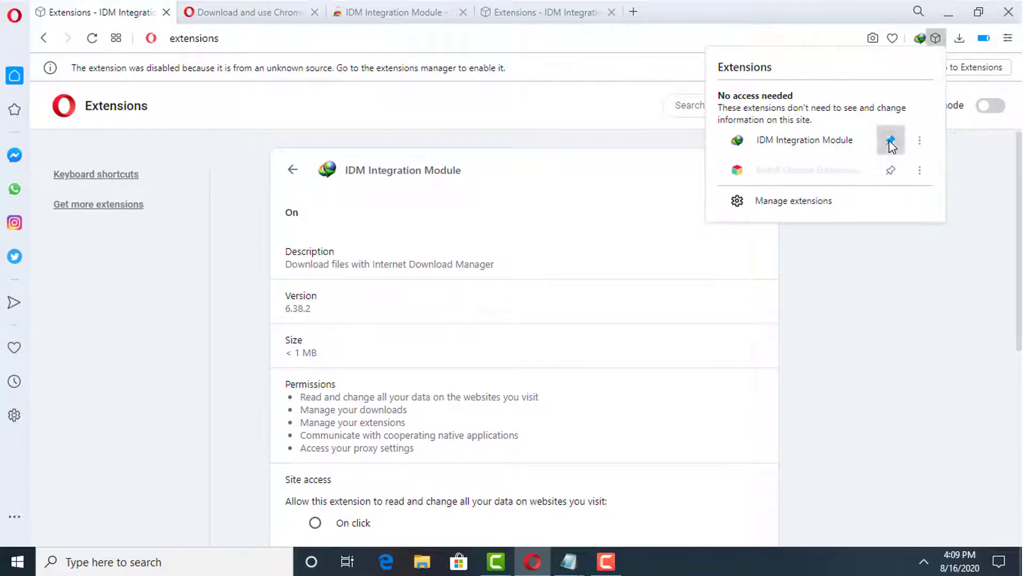
pyautogui.click(891, 169)
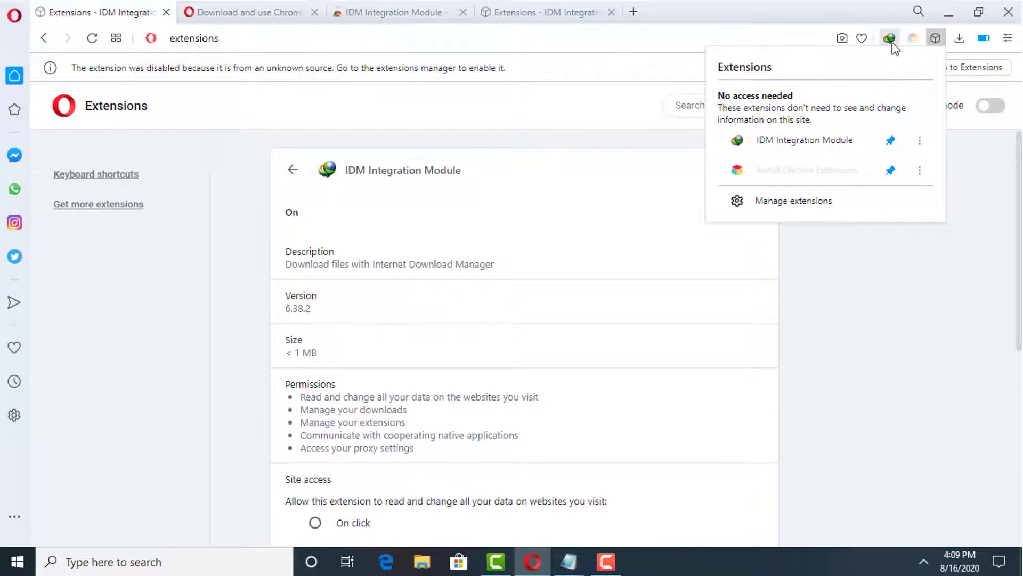
pyautogui.click(892, 317)
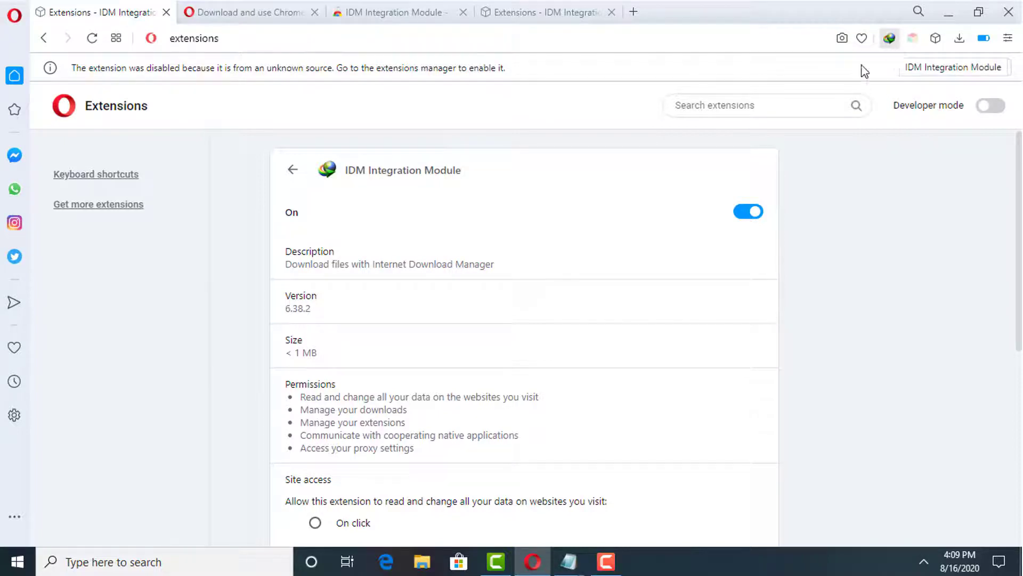
# Open a new tab, check its extensions list and place the cursor in the address field.
pyautogui.click(635, 13)
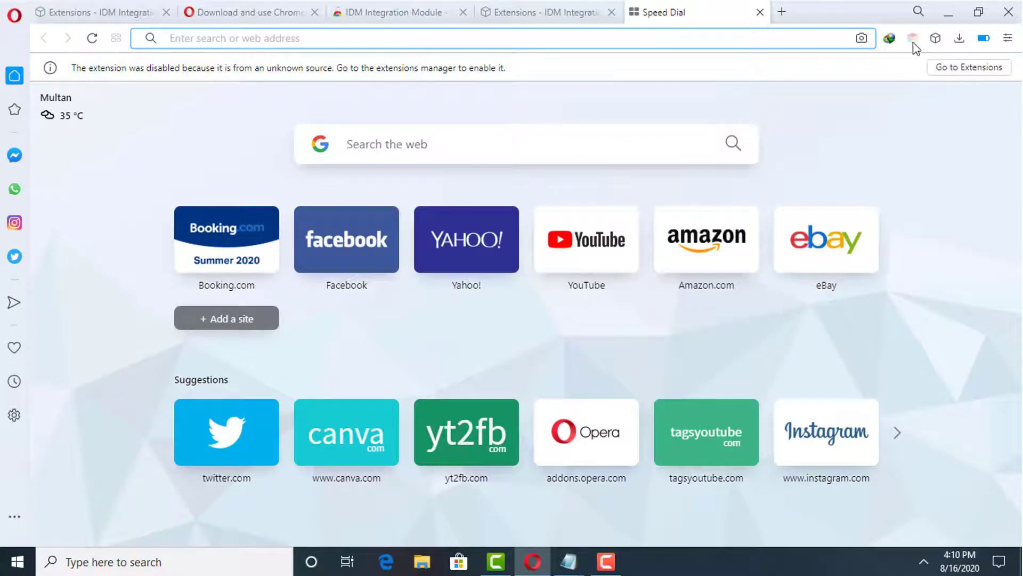
pyautogui.click(937, 40)
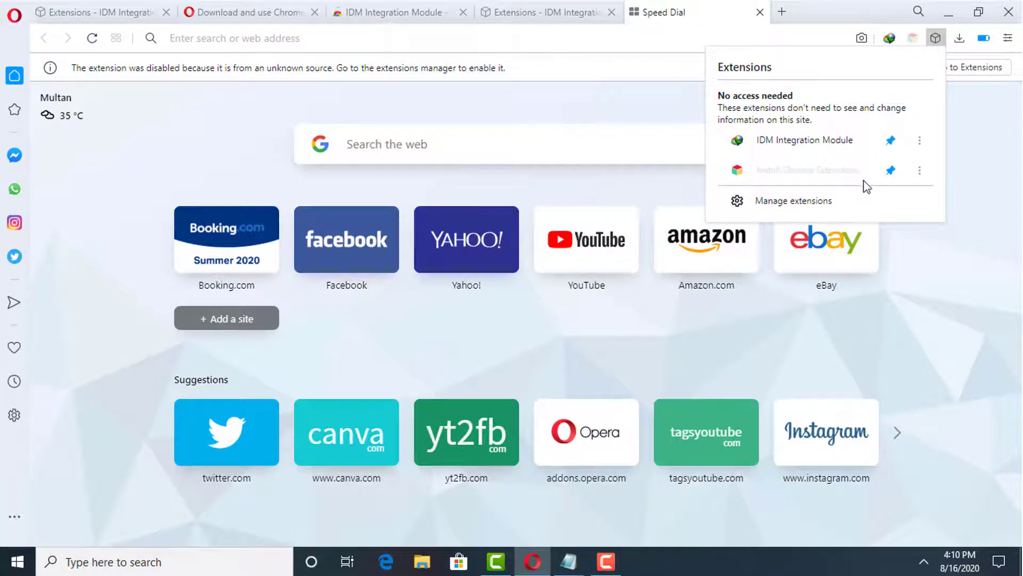
pyautogui.click(591, 37)
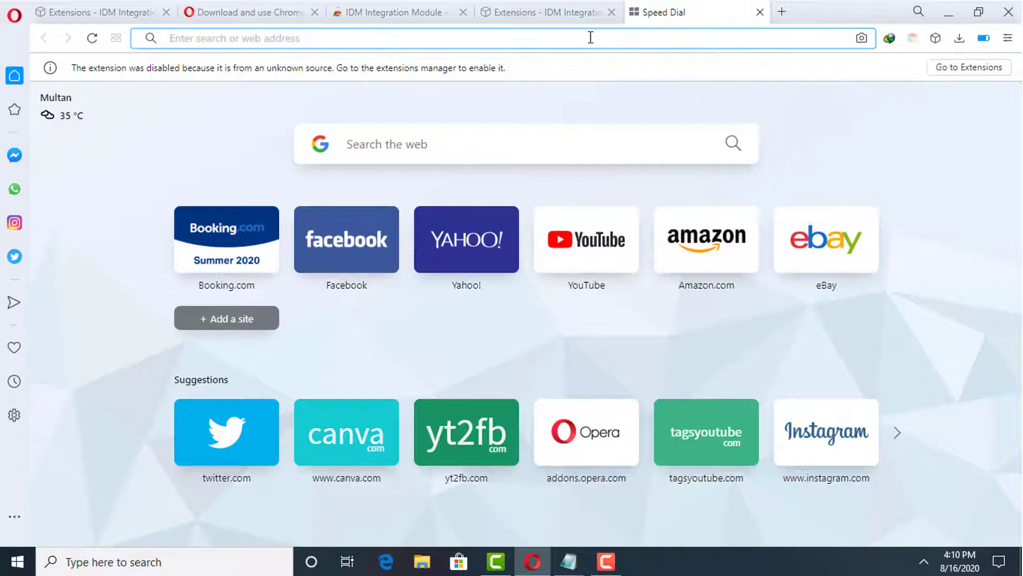
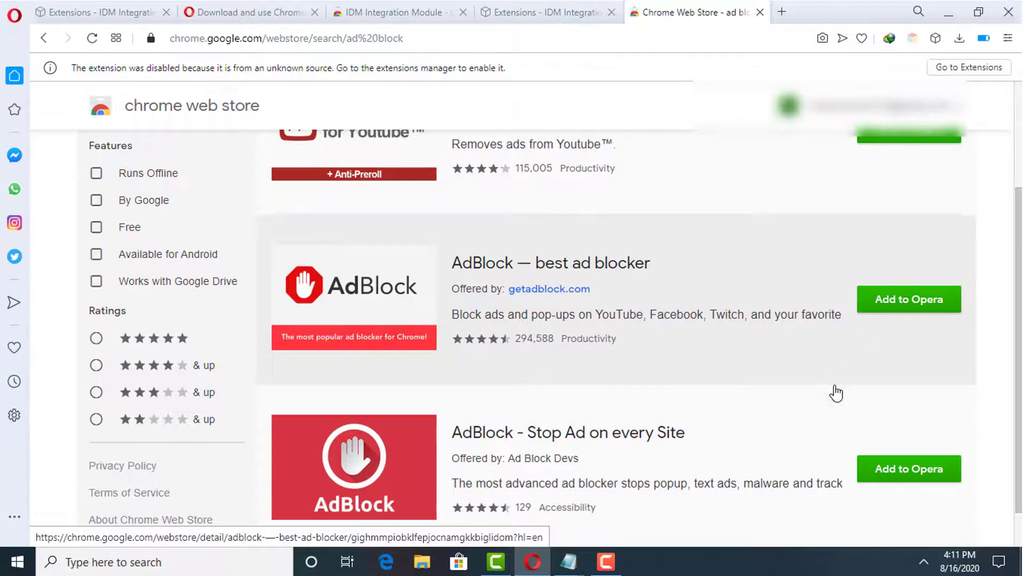
# Add "AdBlock — best ad blocker" from the Chrome Web Store results to Opera and dismiss the compatibility notice.
pyautogui.scroll(2, 875, 281)
pyautogui.scroll(-1, 875, 281)
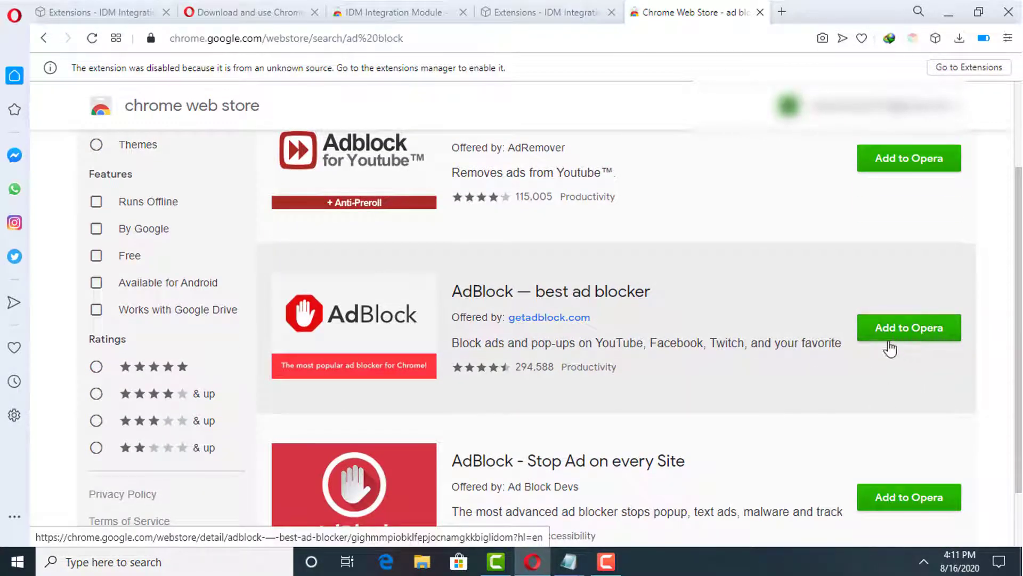
pyautogui.click(927, 334)
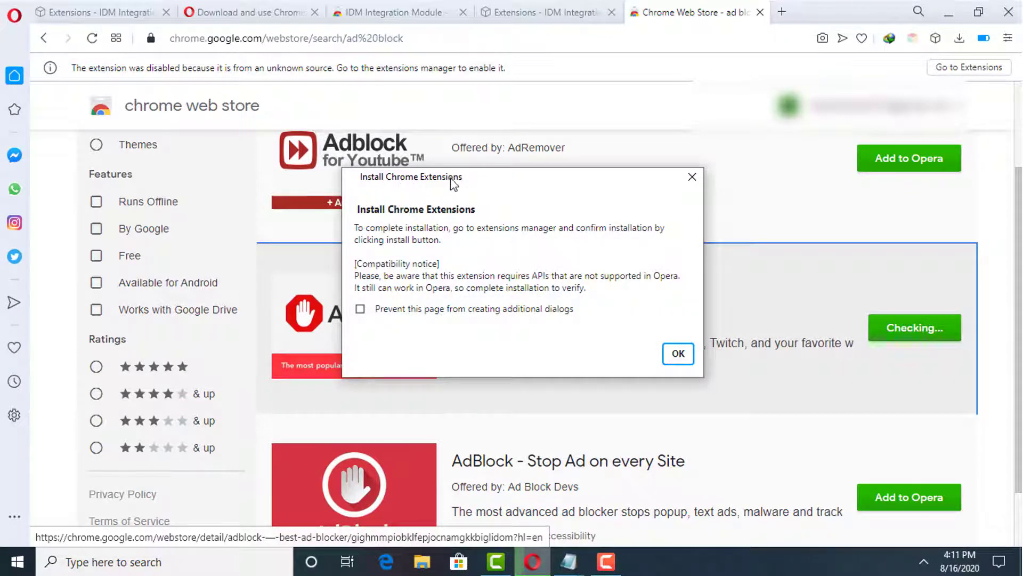
pyautogui.click(677, 353)
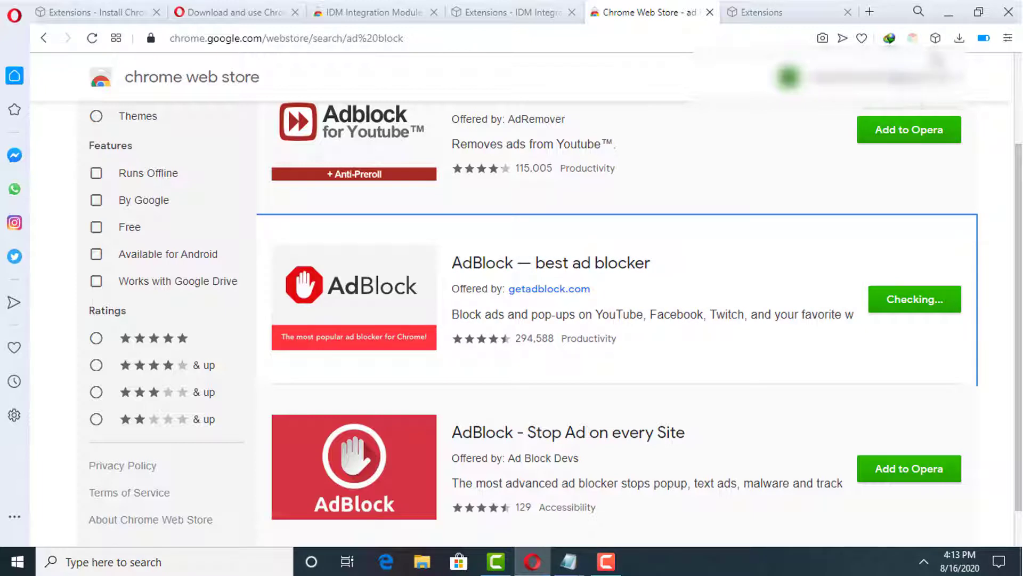
# Install "AdBlock — best ad blocker" from the extensions manager and confirm the installation.
pyautogui.click(936, 38)
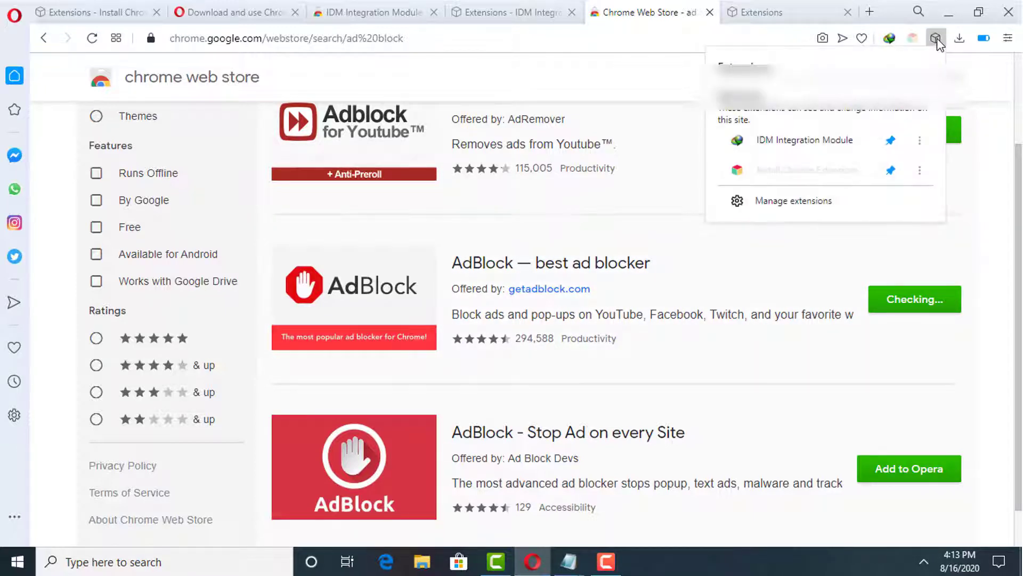
pyautogui.click(805, 205)
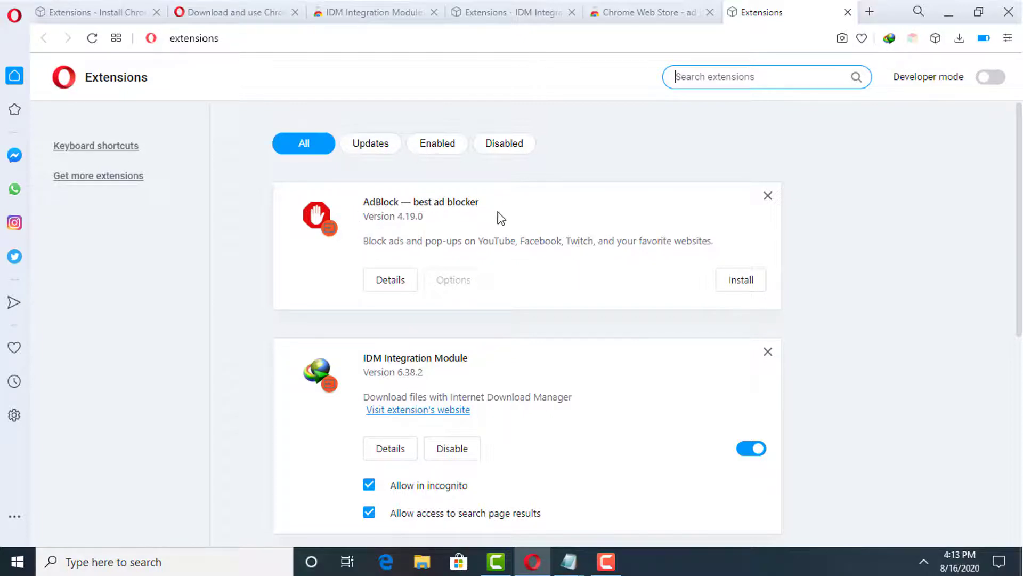
pyautogui.click(746, 291)
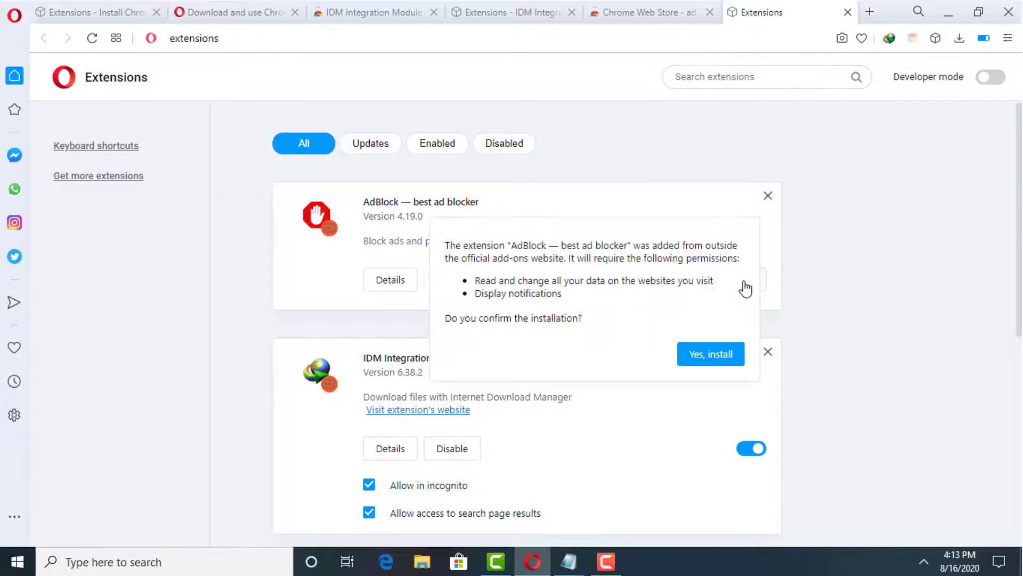
pyautogui.click(715, 357)
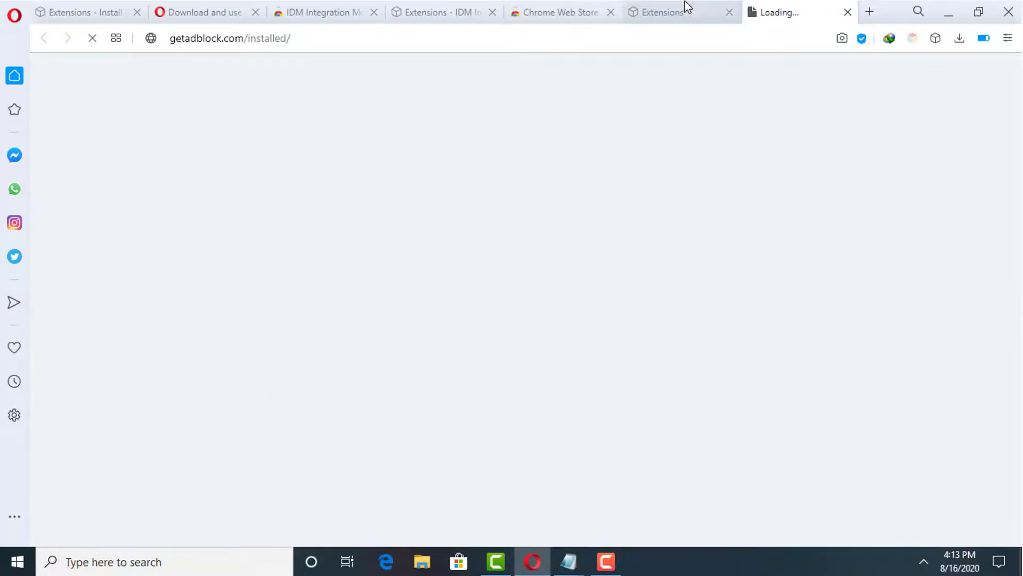
# Allow AdBlock in incognito and on search page results, and close its welcome tab.
pyautogui.click(687, 7)
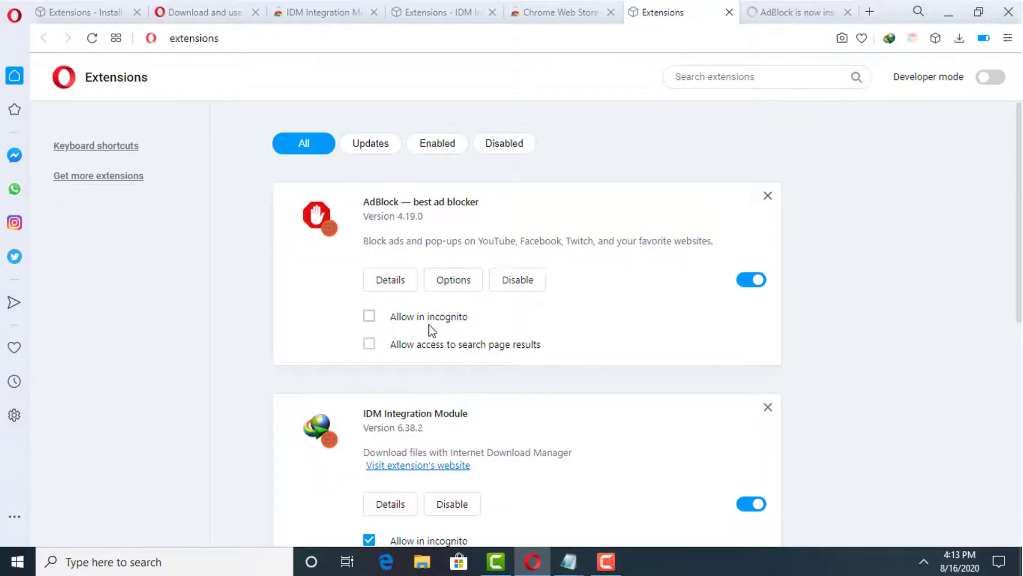
pyautogui.click(372, 321)
pyautogui.click(370, 348)
pyautogui.click(845, 7)
pyautogui.click(847, 12)
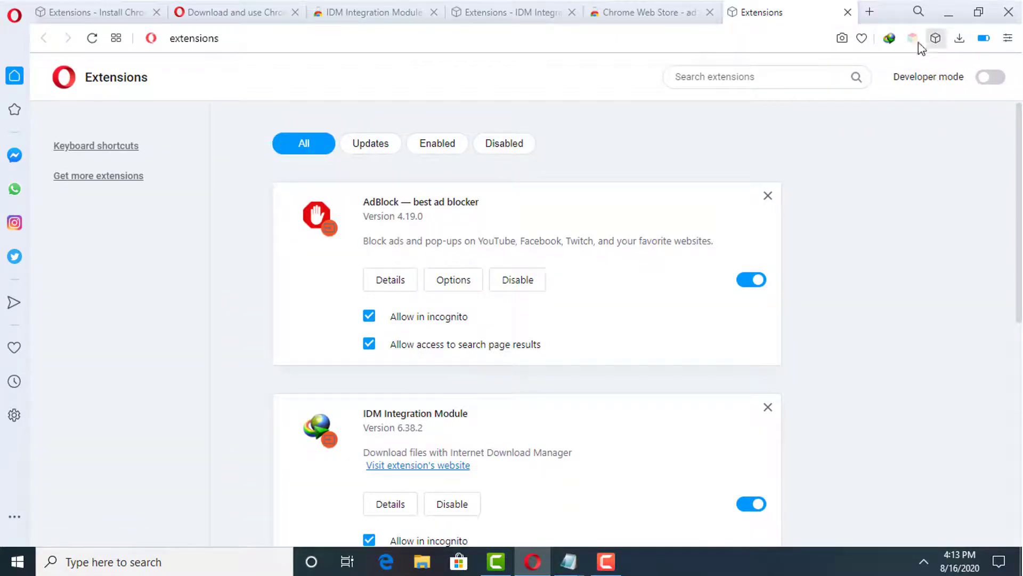
# Pin "AdBlock — best ad blocker" next to the address bar and close the extensions list.
pyautogui.click(935, 39)
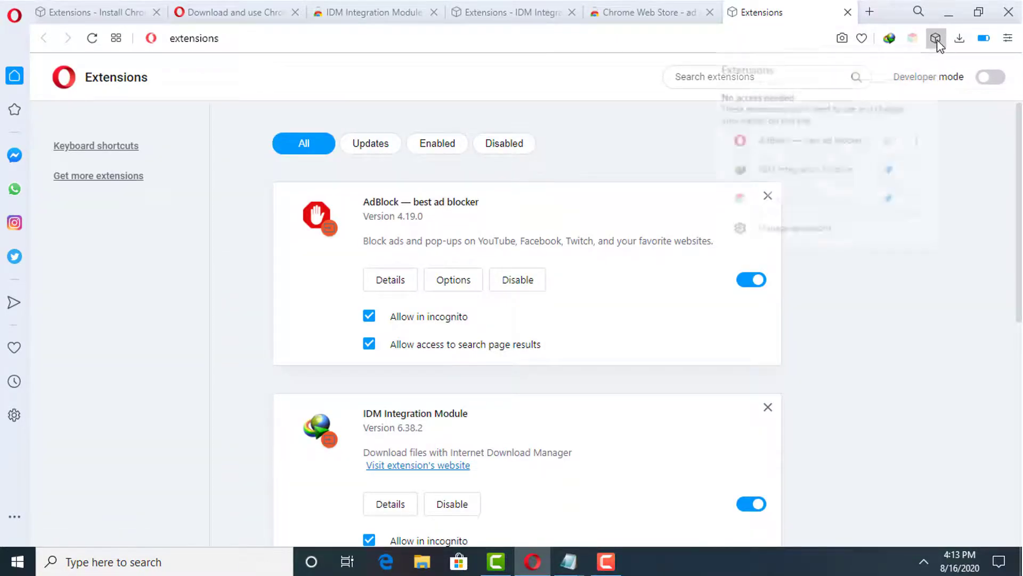
pyautogui.click(891, 141)
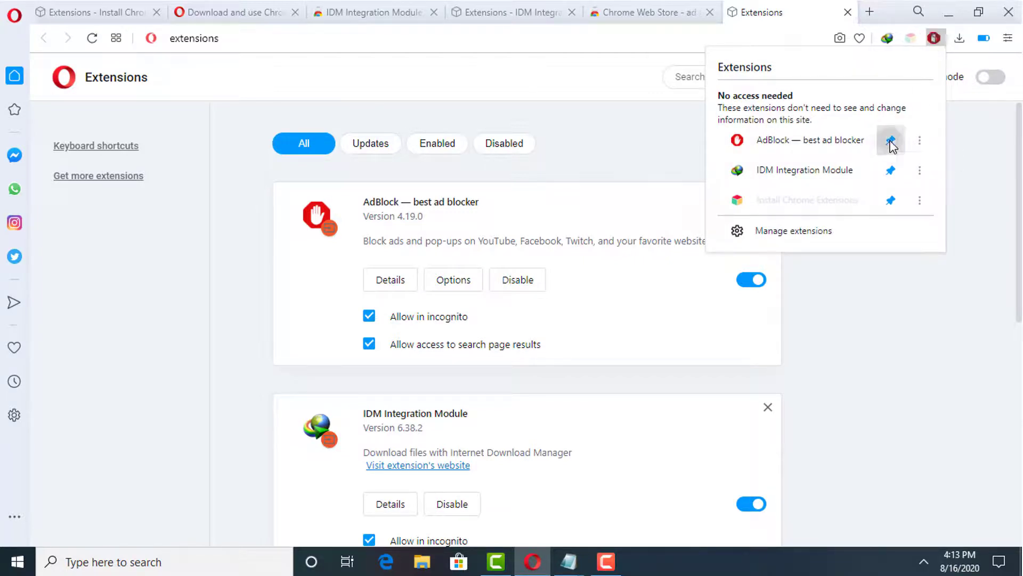
pyautogui.click(881, 271)
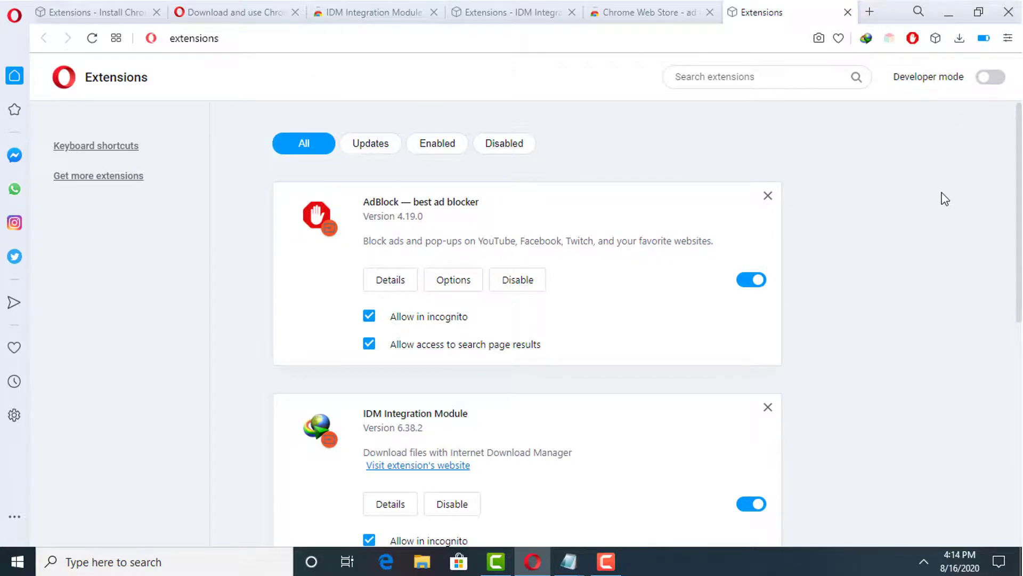
# Check the AdBlock entry in the Chrome Web Store search results and minimize the browser.
pyautogui.click(677, 9)
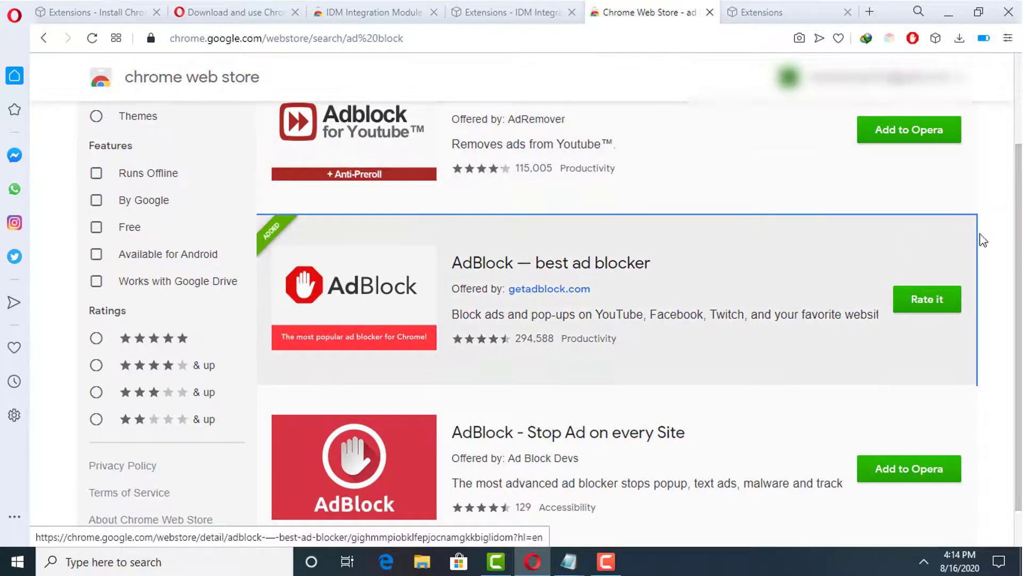
pyautogui.scroll(2, 992, 234)
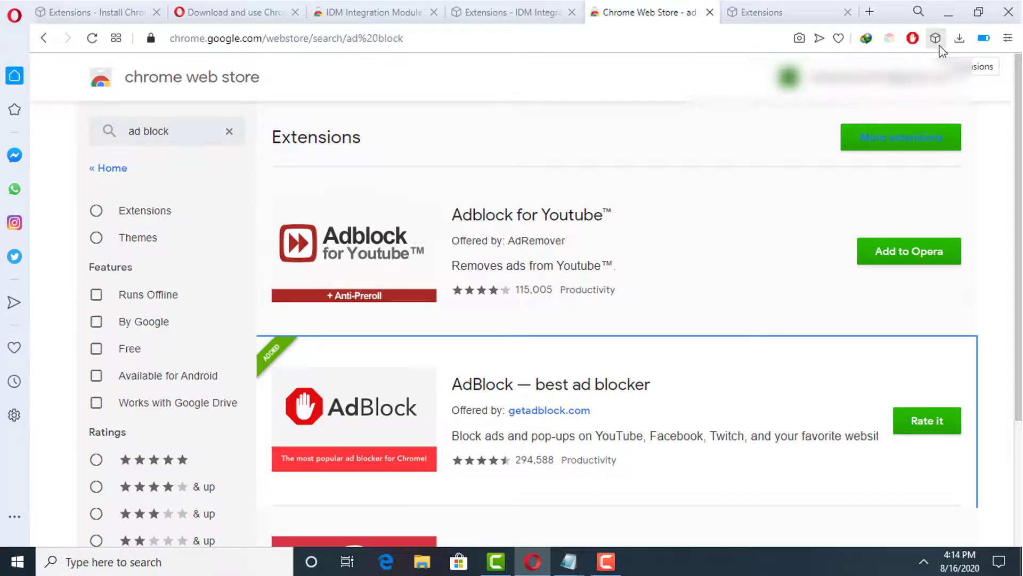
pyautogui.click(948, 12)
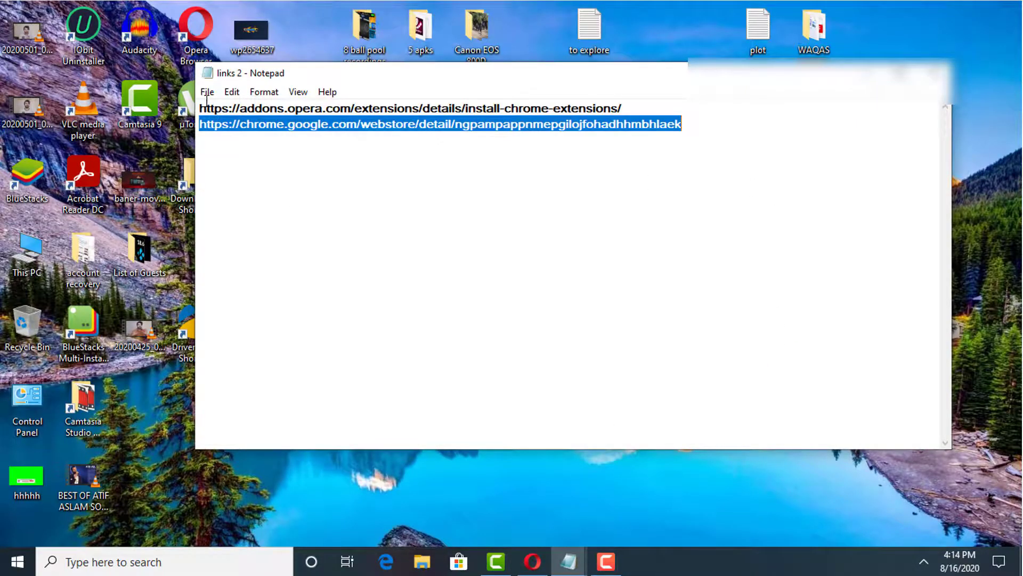
# Review the addons.opera.com and chrome.google.com links in the "links 2" note, highlighting each, and minimize the note.
pyautogui.moveTo(207, 102); pyautogui.dragTo(640, 123)
pyautogui.click(625, 144)
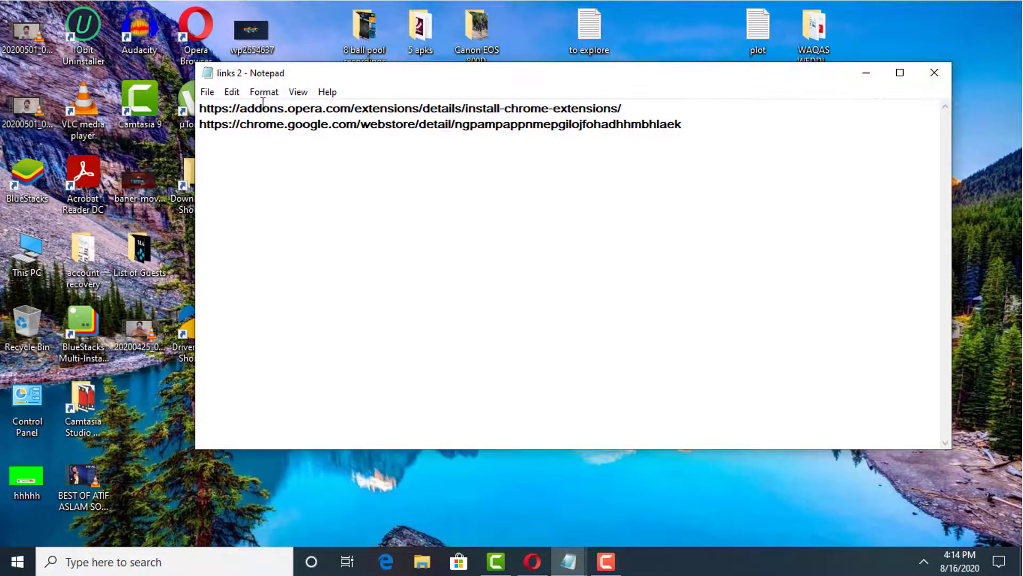
pyautogui.moveTo(254, 108); pyautogui.dragTo(623, 101)
pyautogui.click(475, 191)
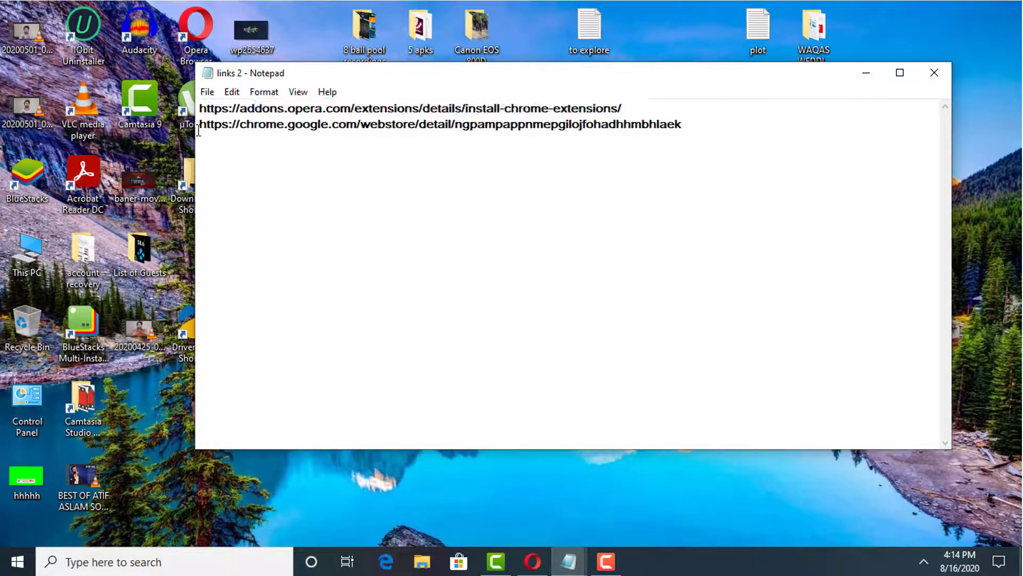
pyautogui.moveTo(200, 124); pyautogui.dragTo(711, 123)
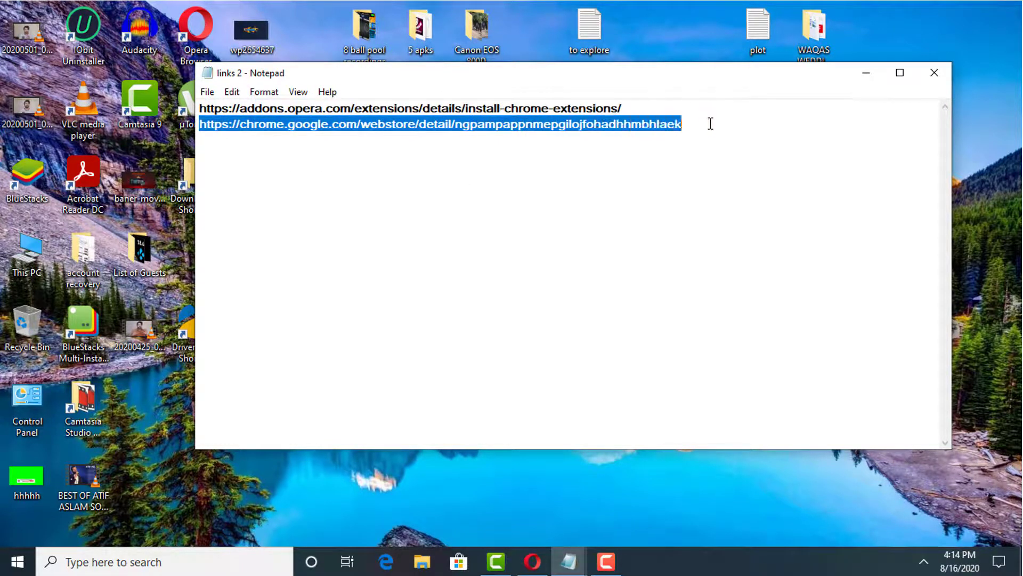
pyautogui.click(798, 220)
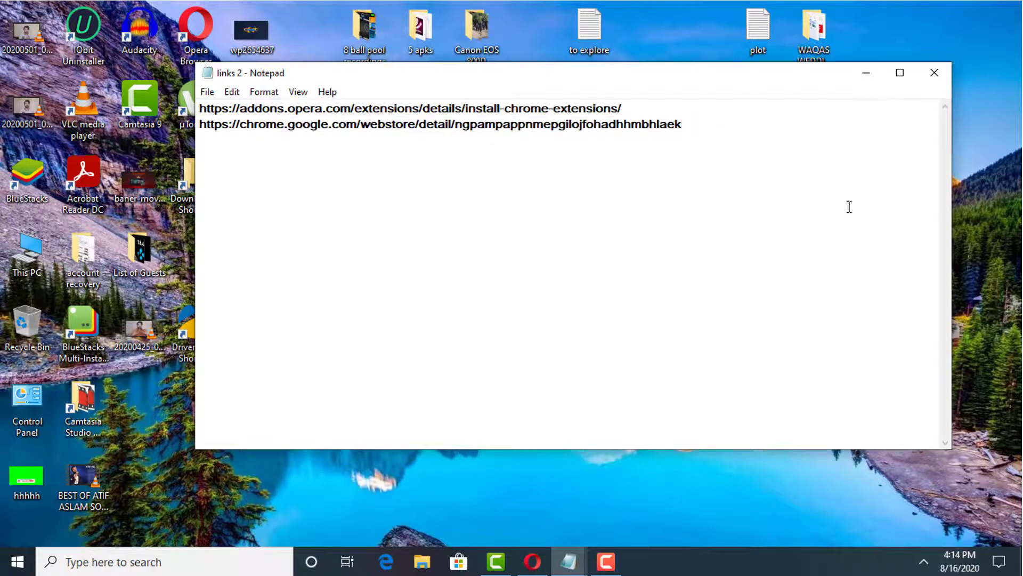
pyautogui.click(866, 73)
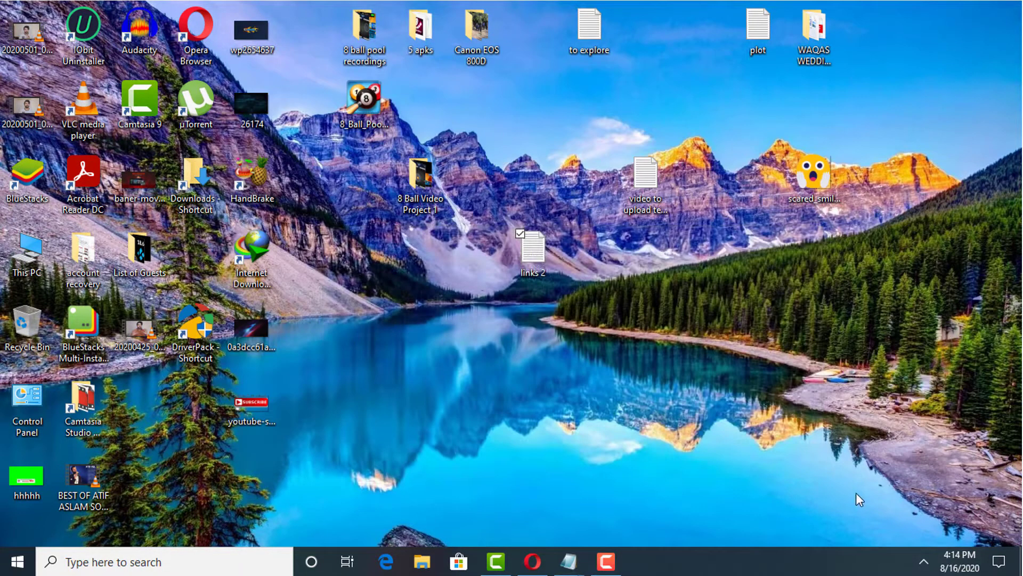